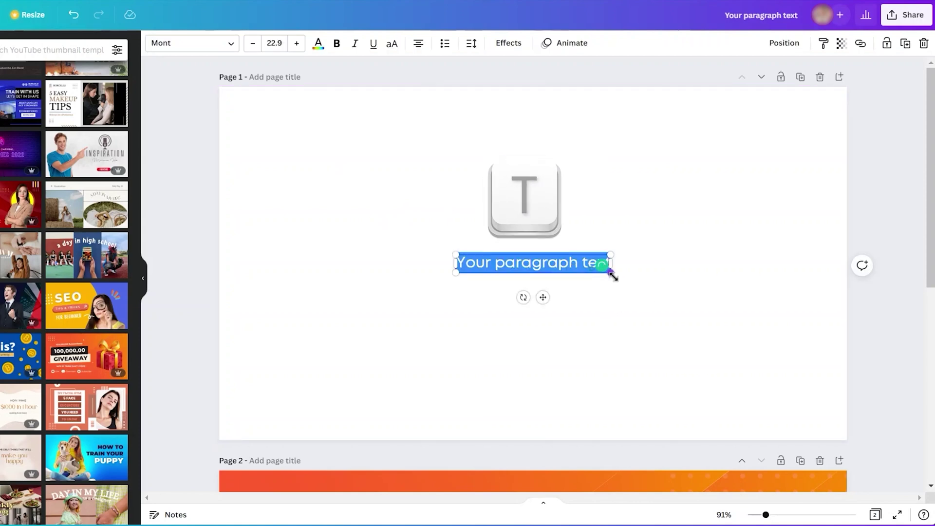
Add a yellow sticky note and a yellow circle, moving the circle up-right above the text
{"action": "left_click", "coordinate": [368, 258]}
{"action": "key", "text": "s"}
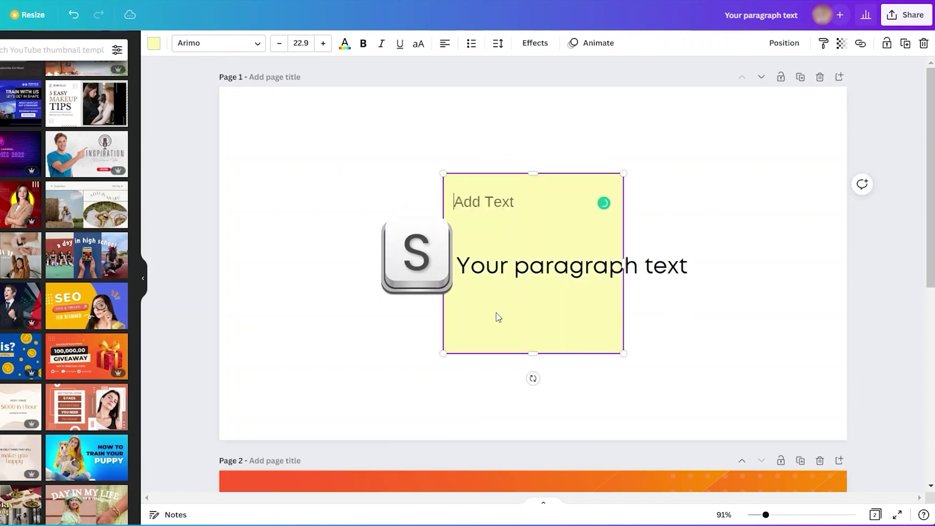
{"action": "left_click", "coordinate": [652, 212]}
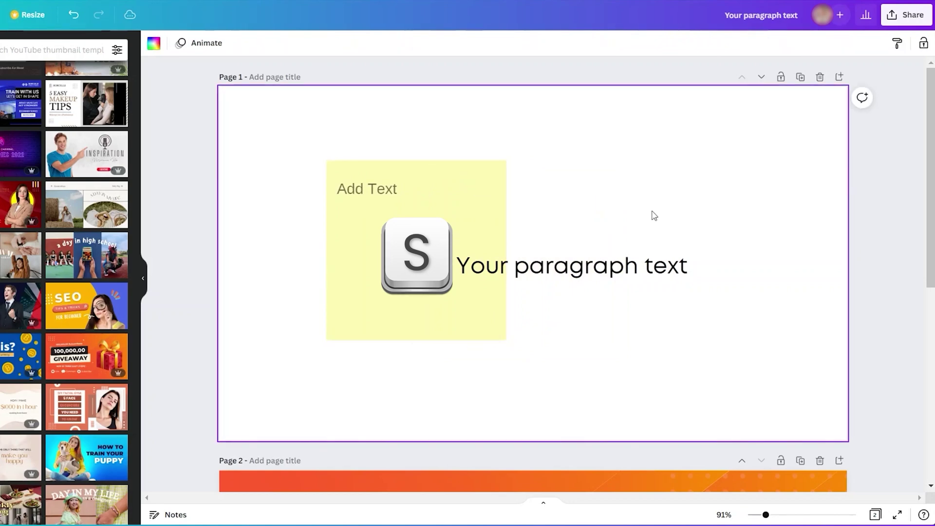
{"action": "key", "text": "c"}
{"action": "left_click_drag", "start_coordinate": [549, 247], "coordinate": [619, 192]}
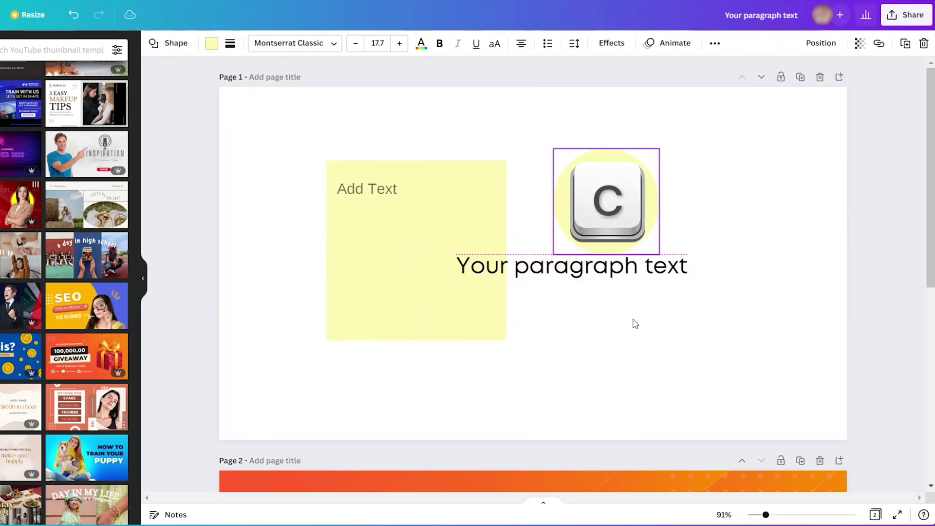
Add a black line and place it below the paragraph text
{"action": "left_click", "coordinate": [633, 350]}
{"action": "key", "text": "l"}
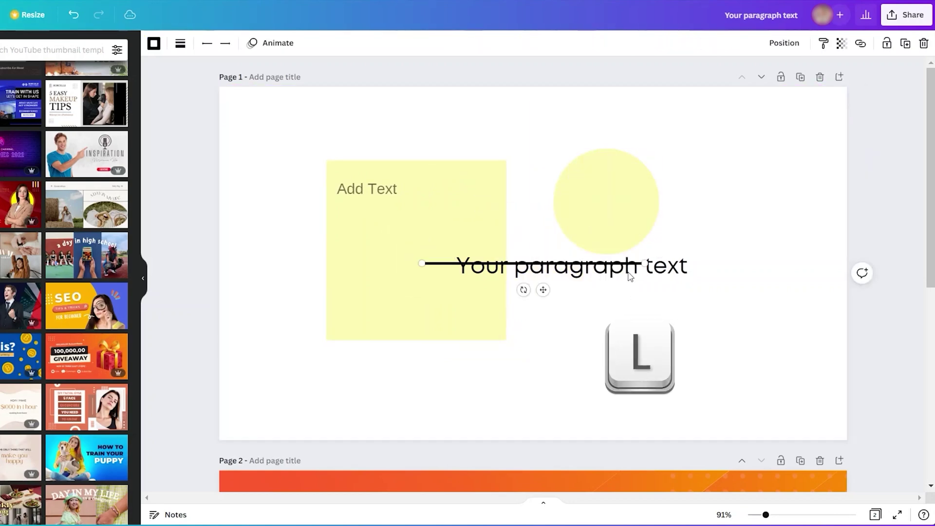
{"action": "left_click_drag", "start_coordinate": [565, 302], "coordinate": [616, 340]}
{"action": "left_click", "coordinate": [517, 283]}
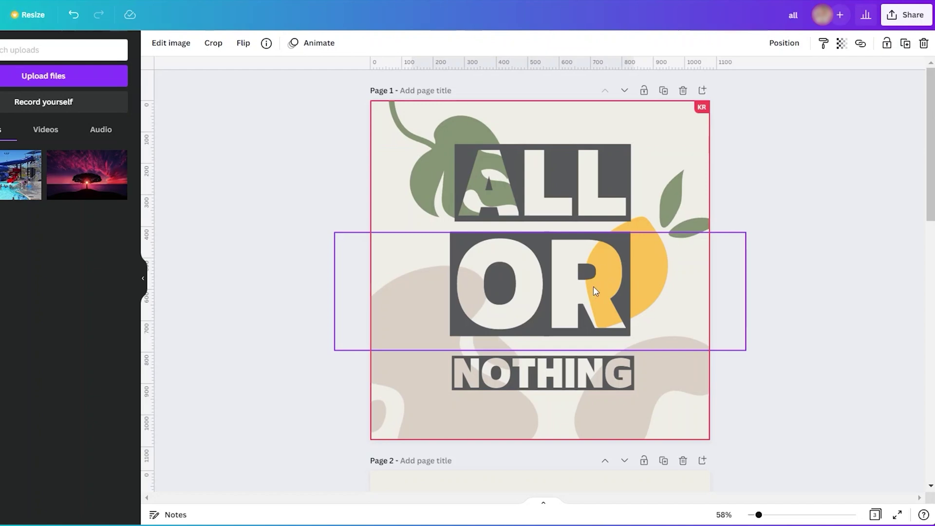
Move the OR text aside to reveal the yellow lemon shape, then put it back
{"action": "left_click_drag", "start_coordinate": [593, 285], "coordinate": [459, 284]}
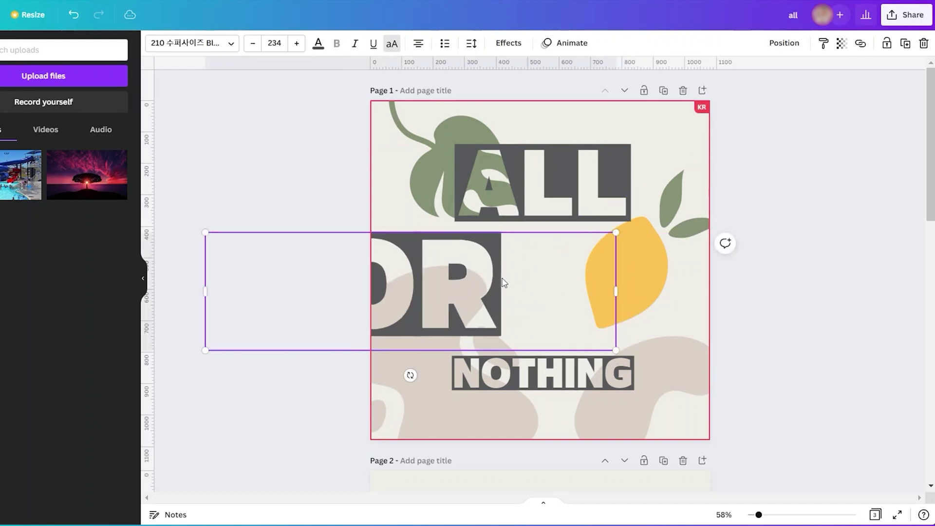
{"action": "left_click", "coordinate": [666, 288]}
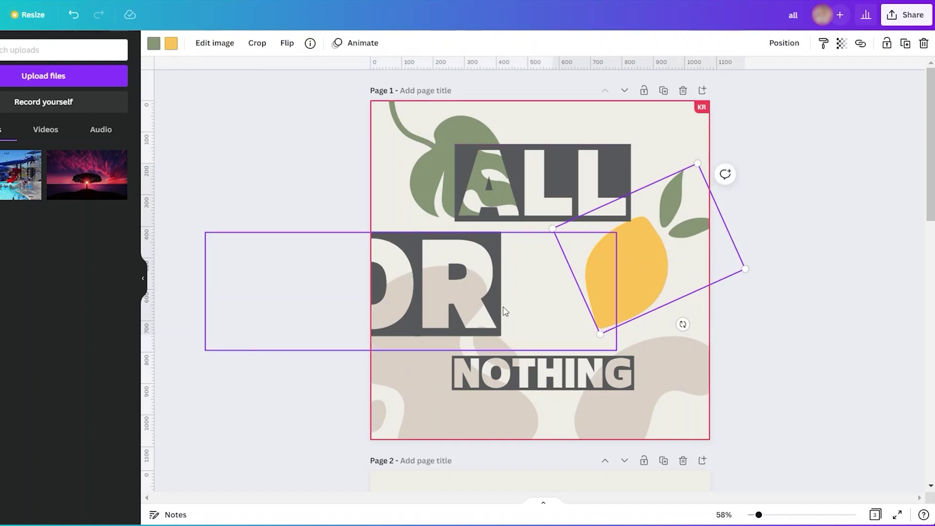
{"action": "left_click_drag", "start_coordinate": [436, 297], "coordinate": [569, 296]}
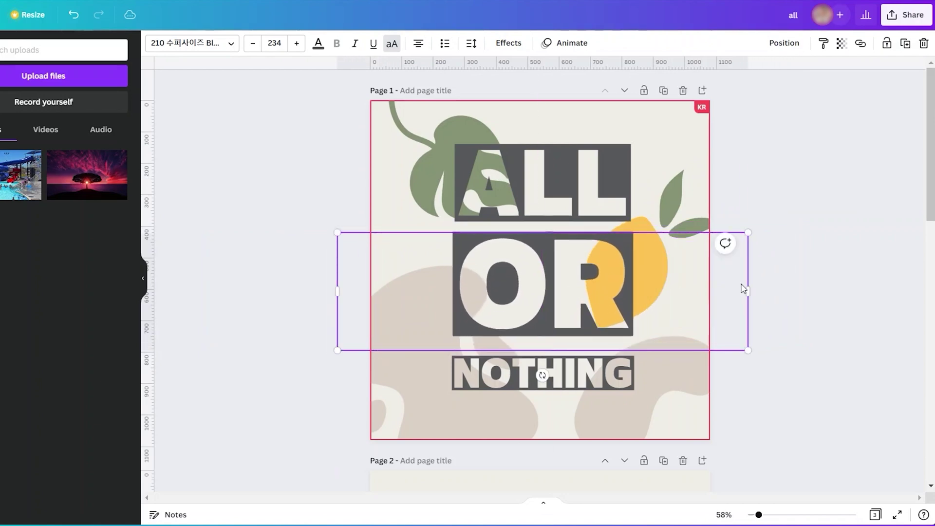
{"action": "left_click", "coordinate": [799, 274]}
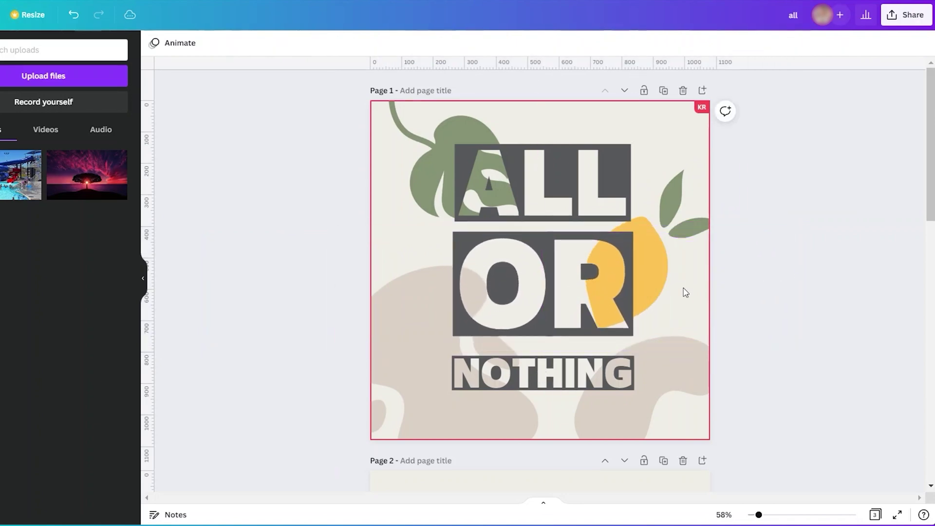
Select the yellow lemon shape hidden behind the OR text
{"action": "left_click", "coordinate": [642, 264]}
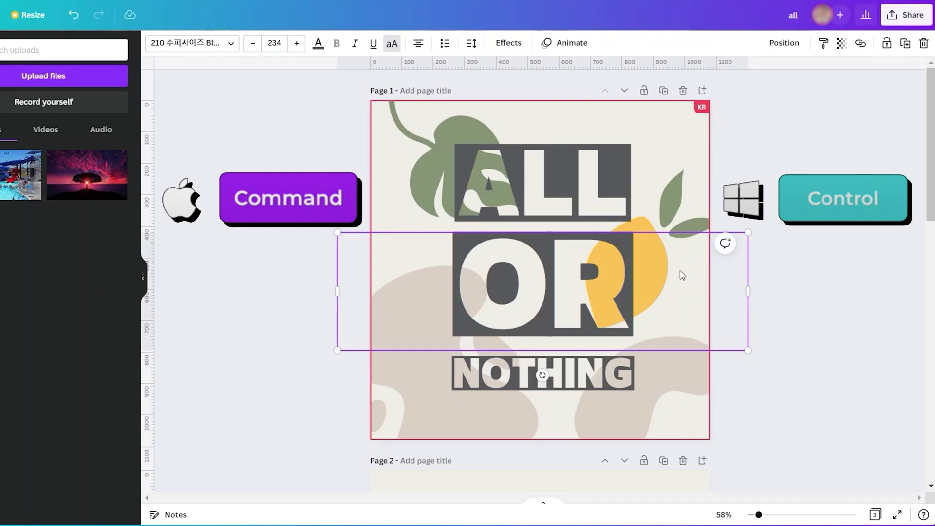
{"action": "left_click", "coordinate": [670, 266], "text": "ctrl"}
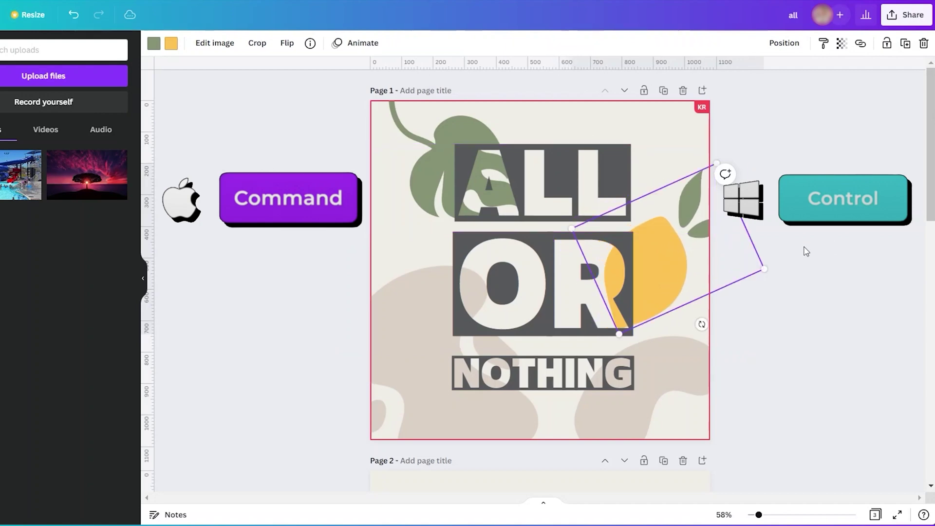
{"action": "scroll", "coordinate": [565, 222], "scroll_direction": "down", "scroll_amount": 3}
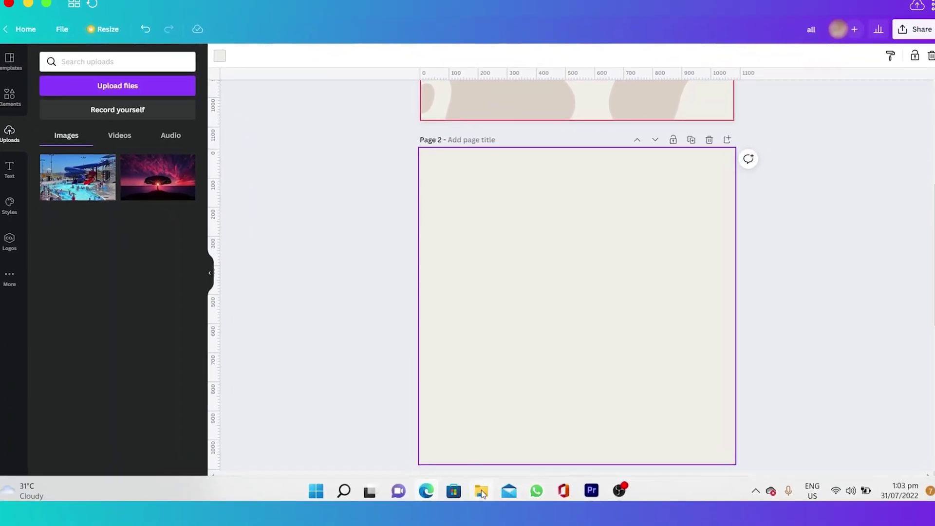
Drag the water-park photo from Downloads onto page 2 and copy the Google Images sunset tree image
{"action": "left_click", "coordinate": [481, 492]}
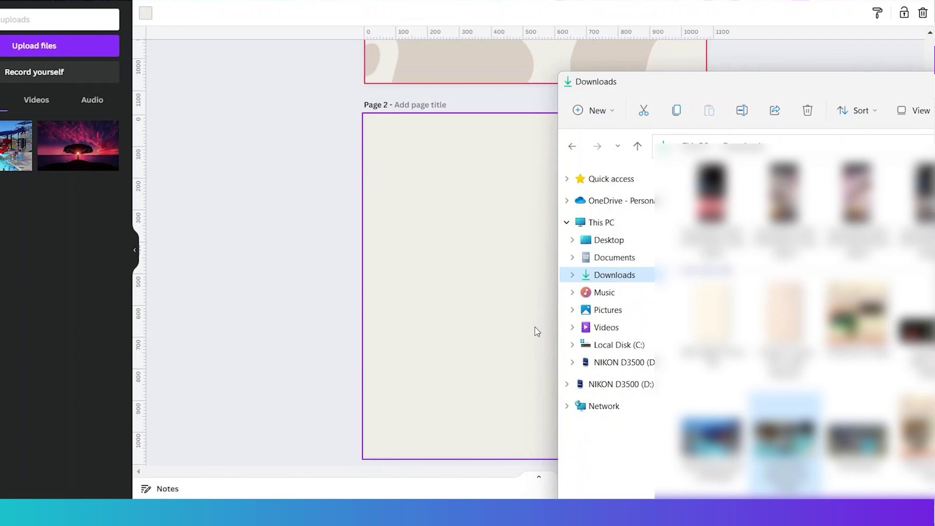
{"action": "left_click", "coordinate": [491, 315]}
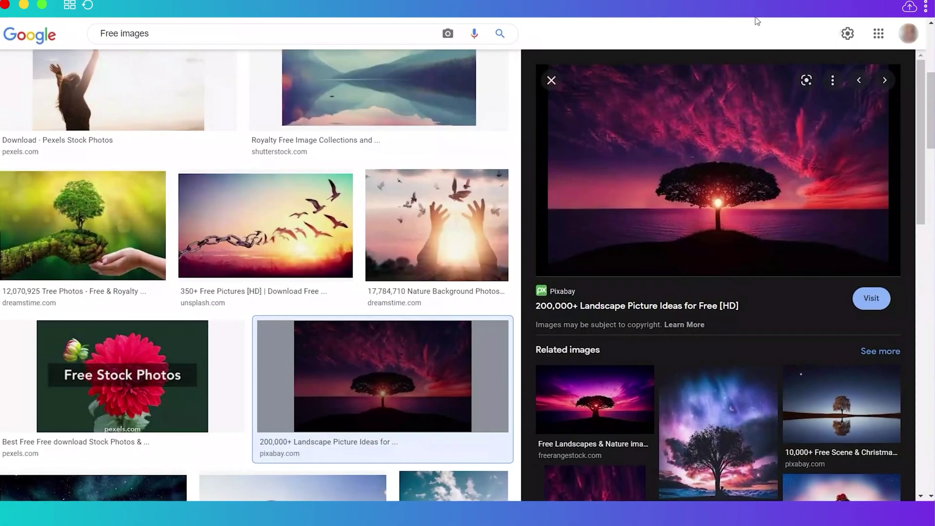
{"action": "right_click", "coordinate": [722, 175]}
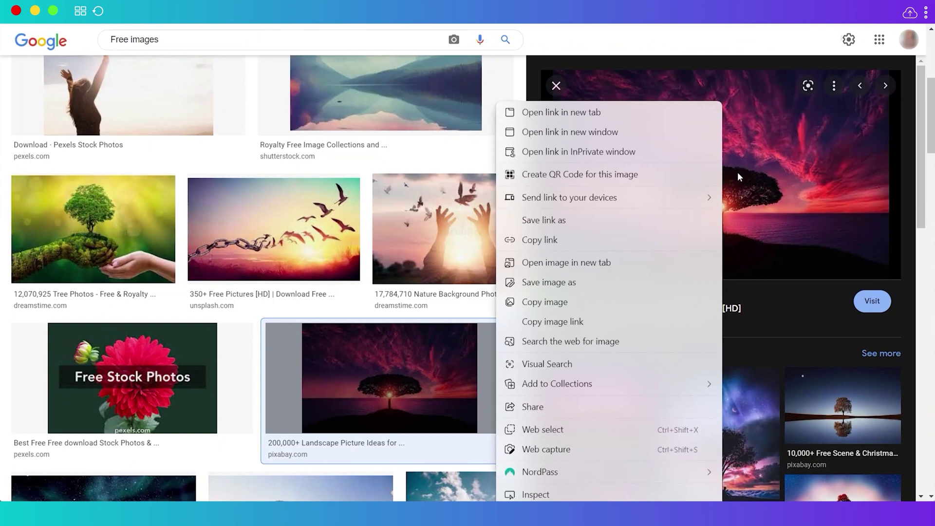
{"action": "left_click", "coordinate": [564, 302]}
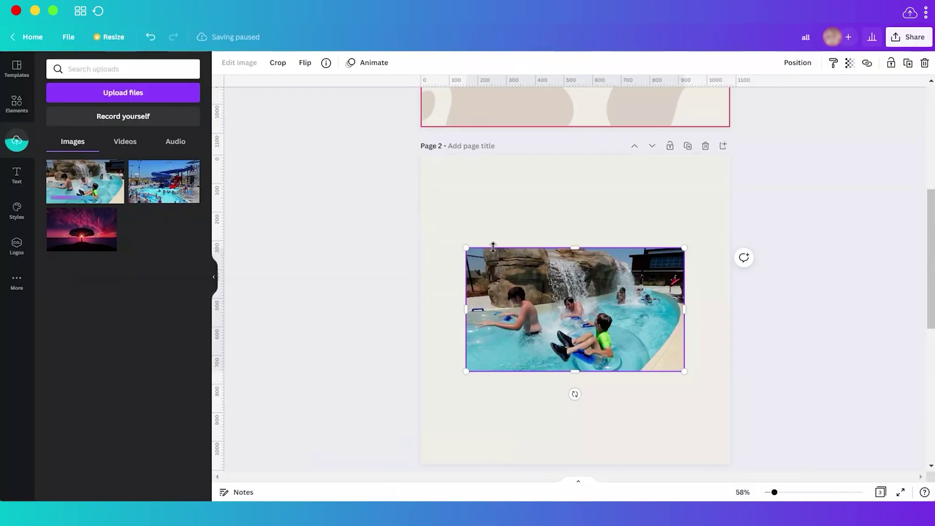
Paste the sunset tree image onto page 2 with Ctrl+V and move it upward
{"action": "left_click", "coordinate": [507, 392]}
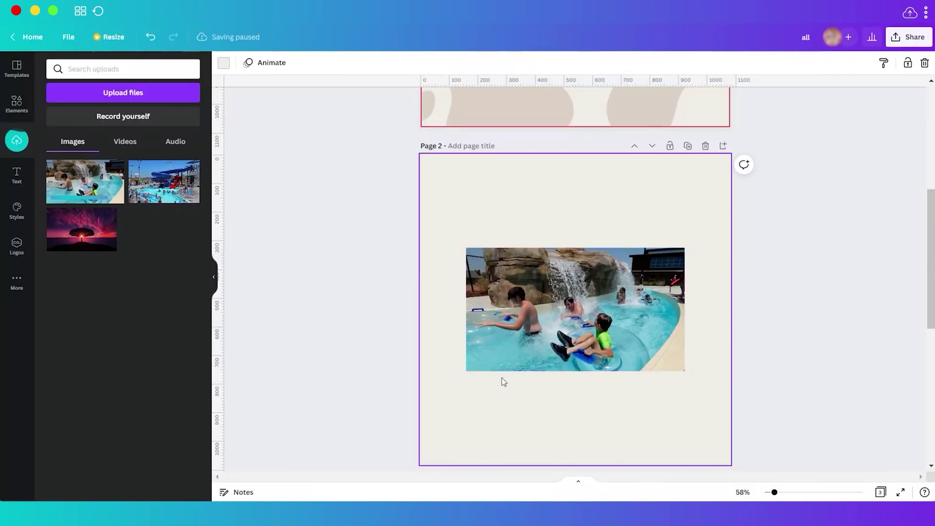
{"action": "key", "text": "ctrl+v"}
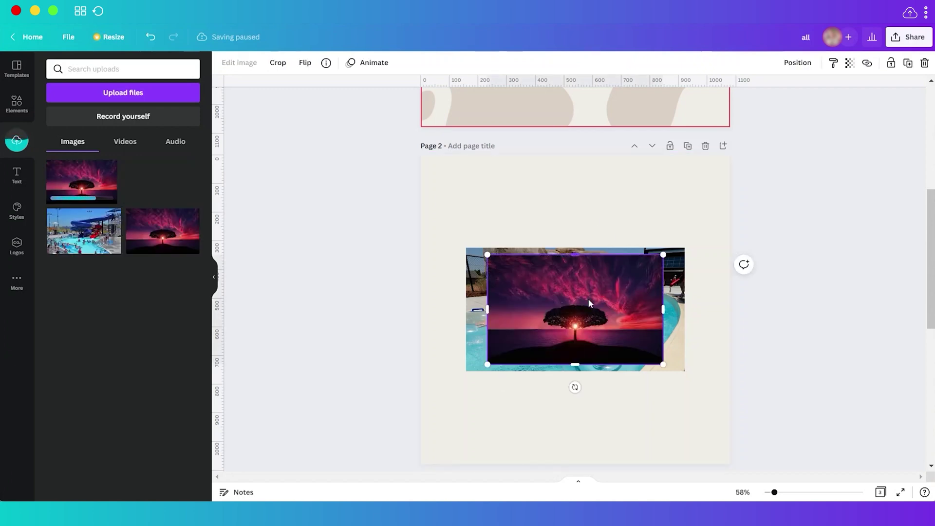
{"action": "left_click_drag", "start_coordinate": [589, 299], "coordinate": [584, 221]}
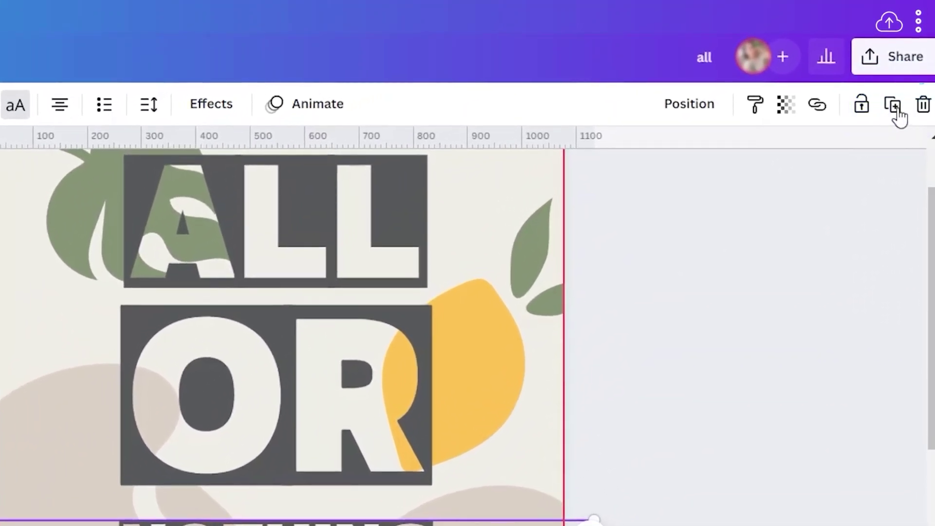
{"action": "left_click", "coordinate": [894, 105]}
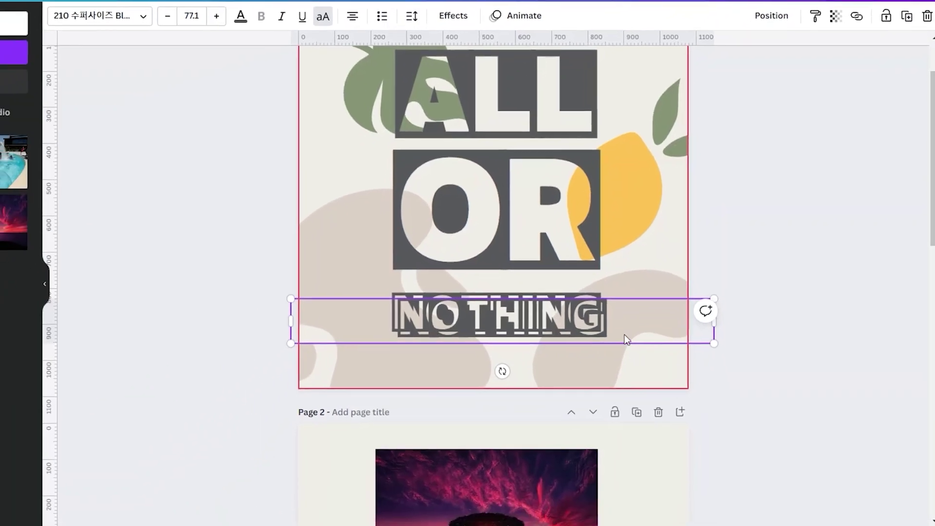
{"action": "key", "text": "Delete"}
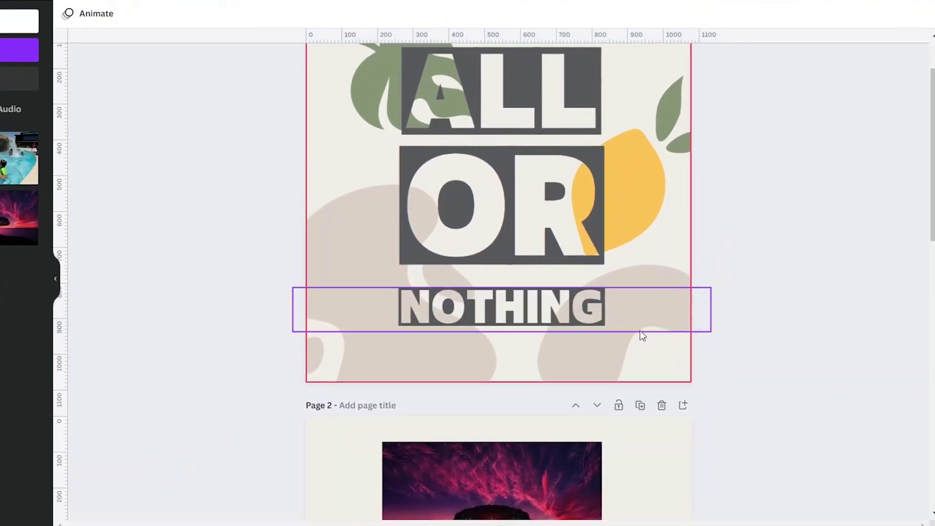
{"action": "left_click", "coordinate": [557, 314]}
{"action": "key", "text": "ctrl+d"}
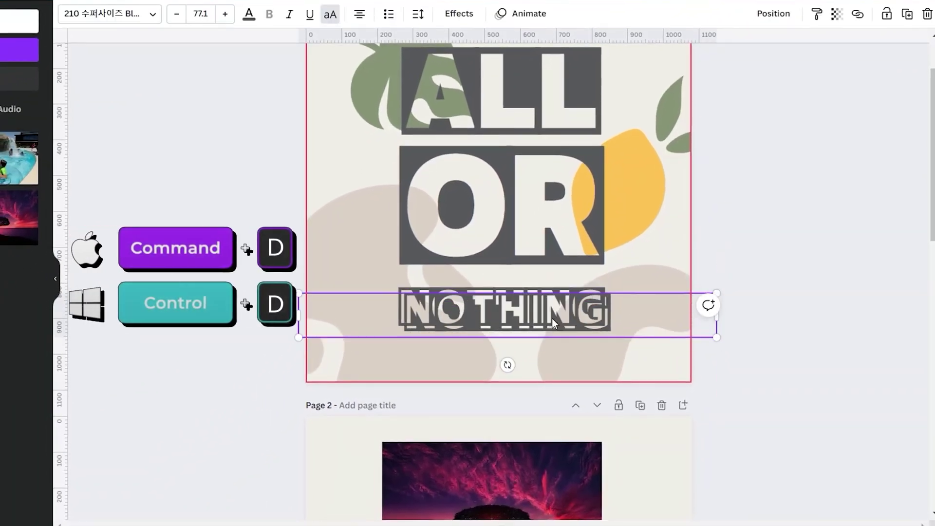
{"action": "left_click_drag", "start_coordinate": [548, 314], "coordinate": [617, 336]}
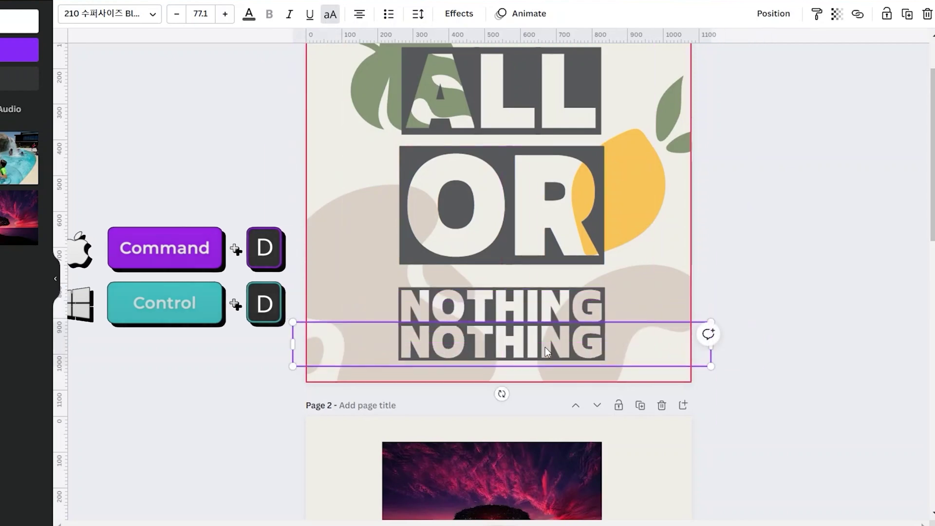
{"action": "key", "text": "Delete"}
{"action": "left_click", "coordinate": [550, 320]}
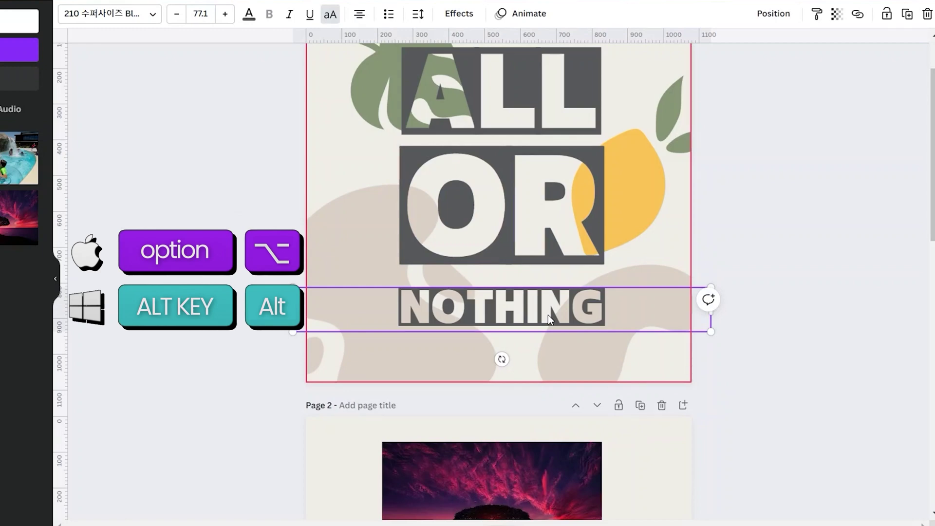
{"action": "left_click_drag", "start_coordinate": [548, 314], "coordinate": [516, 307]}
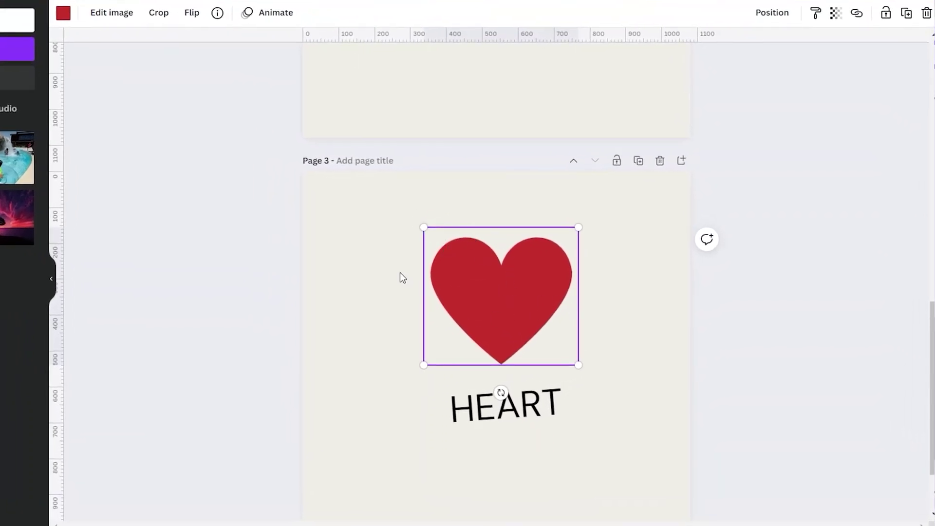
Crop the red heart image down to its right half and confirm the crop
{"action": "left_click", "coordinate": [160, 14]}
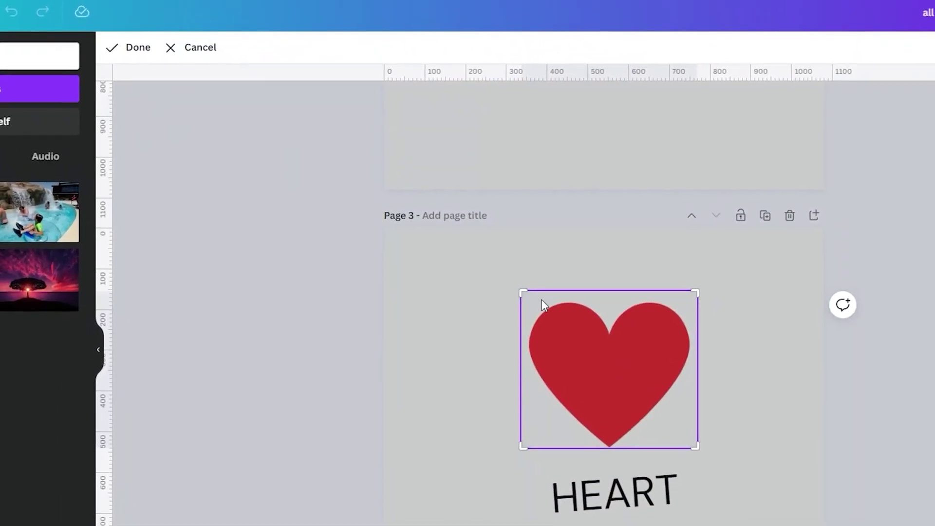
{"action": "left_click_drag", "start_coordinate": [528, 296], "coordinate": [612, 307]}
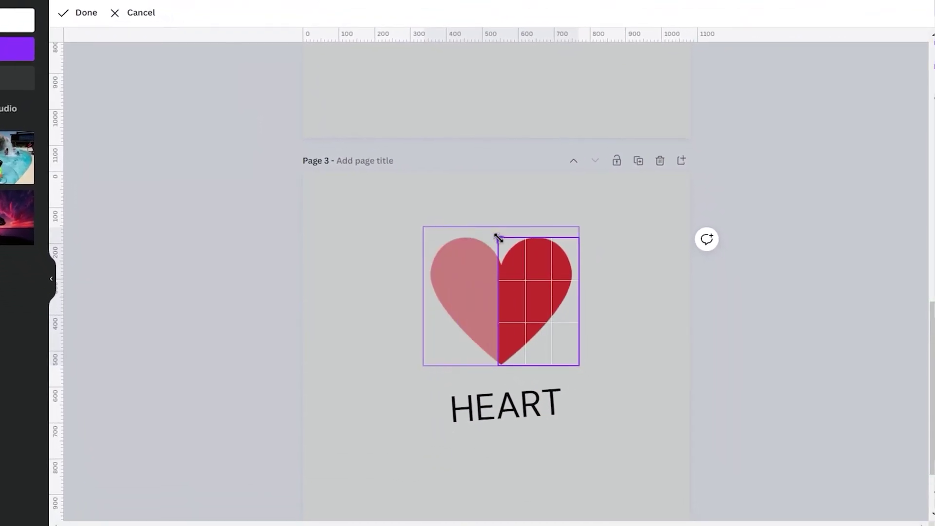
{"action": "left_click_drag", "start_coordinate": [498, 237], "coordinate": [502, 238]}
{"action": "left_click", "coordinate": [81, 15]}
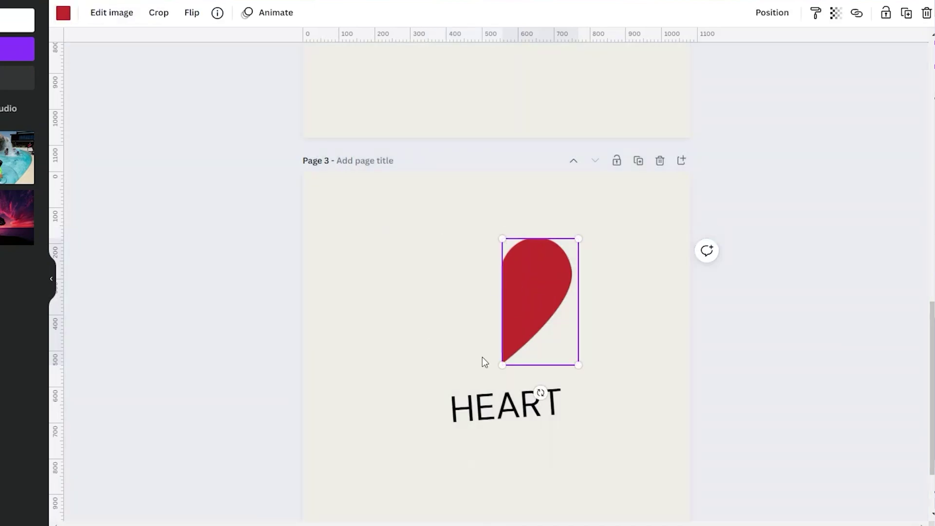
{"action": "left_click", "coordinate": [507, 405]}
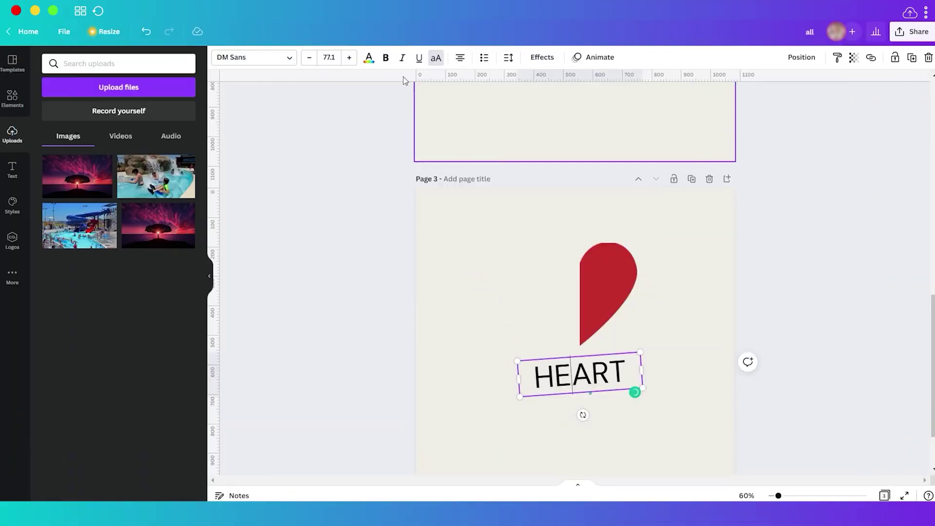
Apply a Shadow effect to HEART with offset 76, direction -128 and transparency 31
{"action": "left_click", "coordinate": [541, 57]}
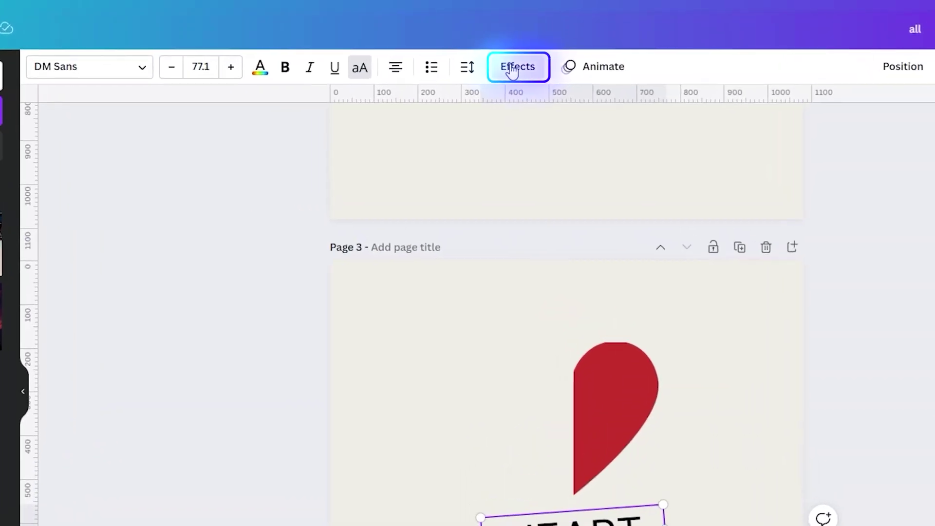
{"action": "left_click", "coordinate": [150, 180]}
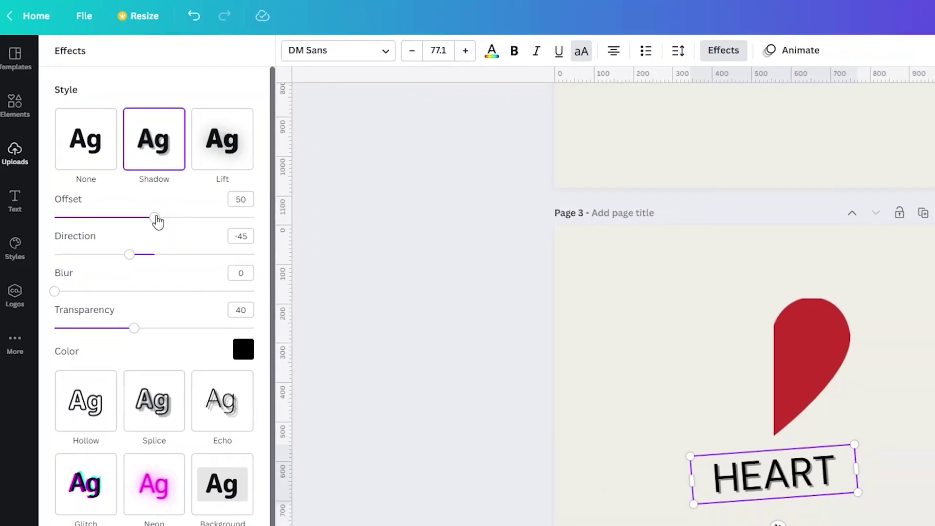
{"action": "left_click_drag", "start_coordinate": [157, 222], "coordinate": [213, 233]}
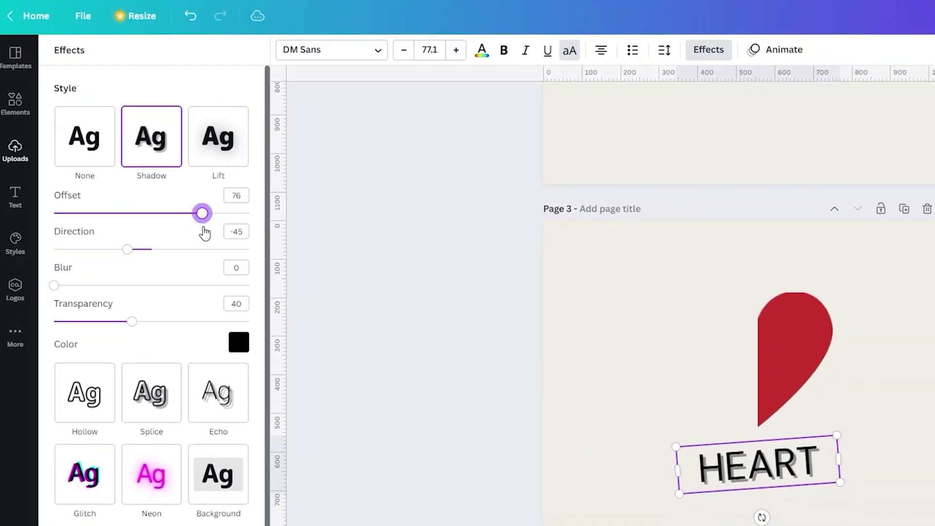
{"action": "left_click_drag", "start_coordinate": [134, 253], "coordinate": [84, 267]}
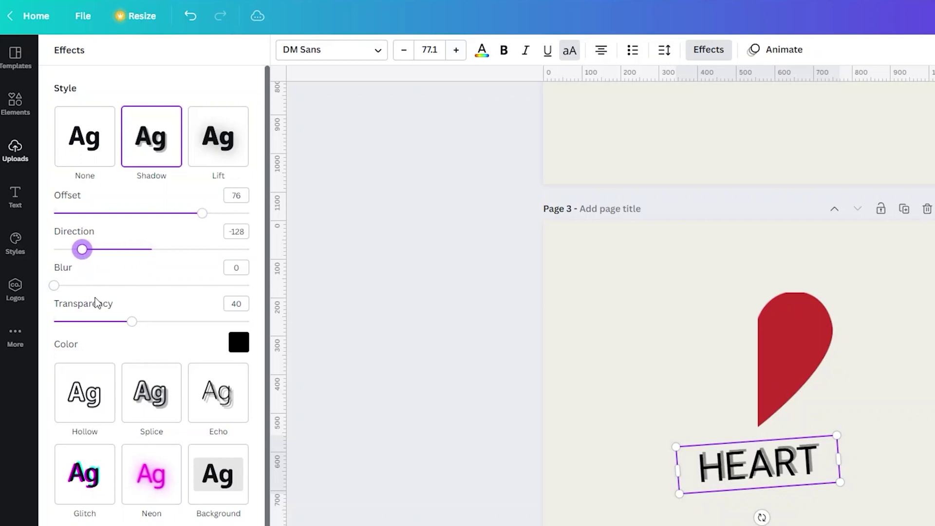
{"action": "left_click_drag", "start_coordinate": [157, 322], "coordinate": [115, 329]}
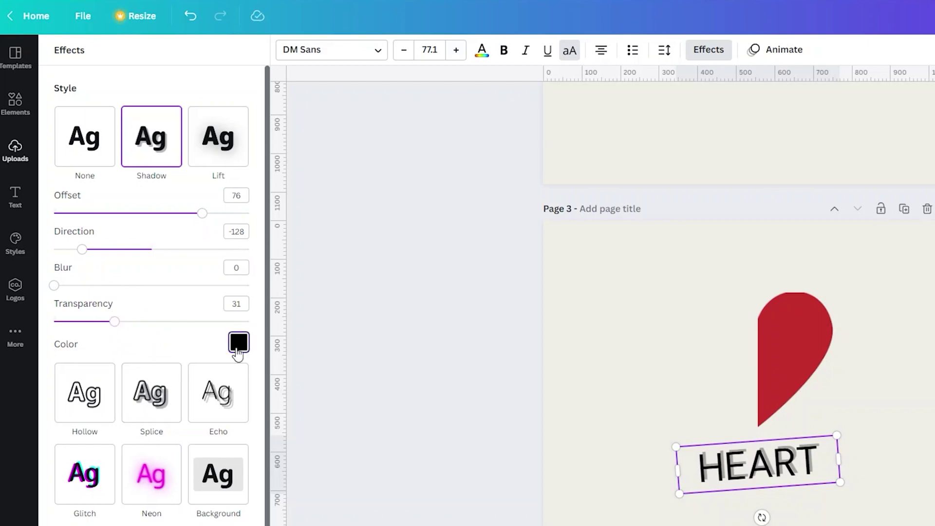
{"action": "left_click", "coordinate": [238, 343]}
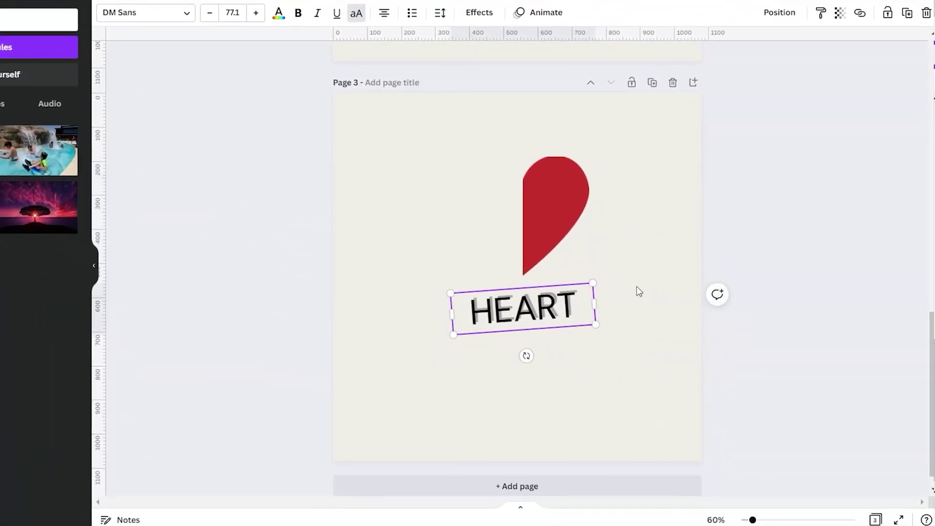
Move HEART up and nudge it with arrow and Shift+arrow keys to sit beneath the half-heart
{"action": "mouse_move", "coordinate": [567, 305]}
{"action": "left_mouse_down"}
{"action": "mouse_move", "coordinate": [566, 274]}
{"action": "mouse_move", "coordinate": [568, 305]}
{"action": "left_mouse_up"}
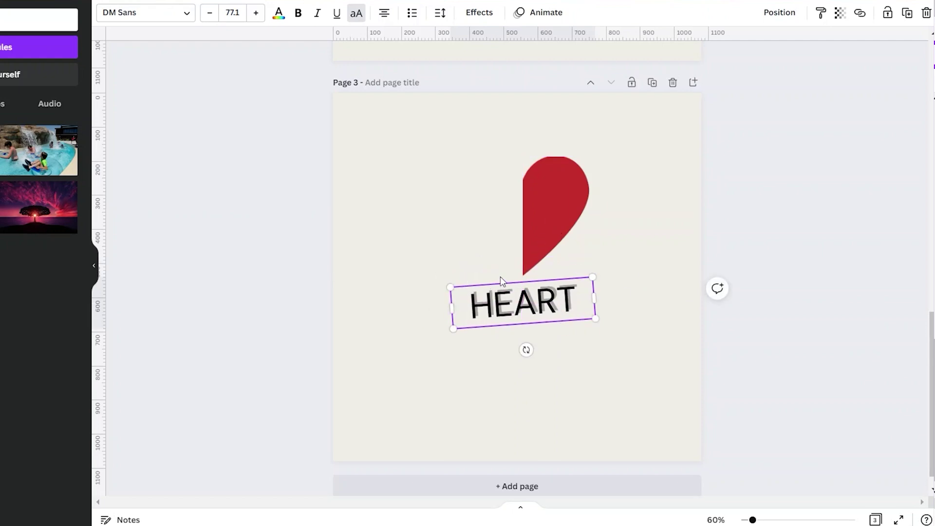
{"action": "left_click", "coordinate": [610, 302]}
{"action": "left_click", "coordinate": [562, 305]}
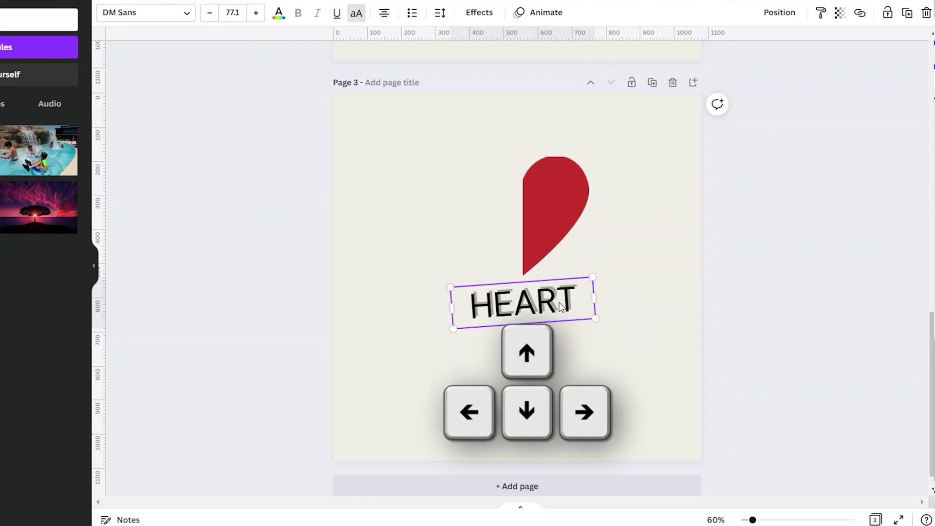
{"action": "key", "text": "Up"}
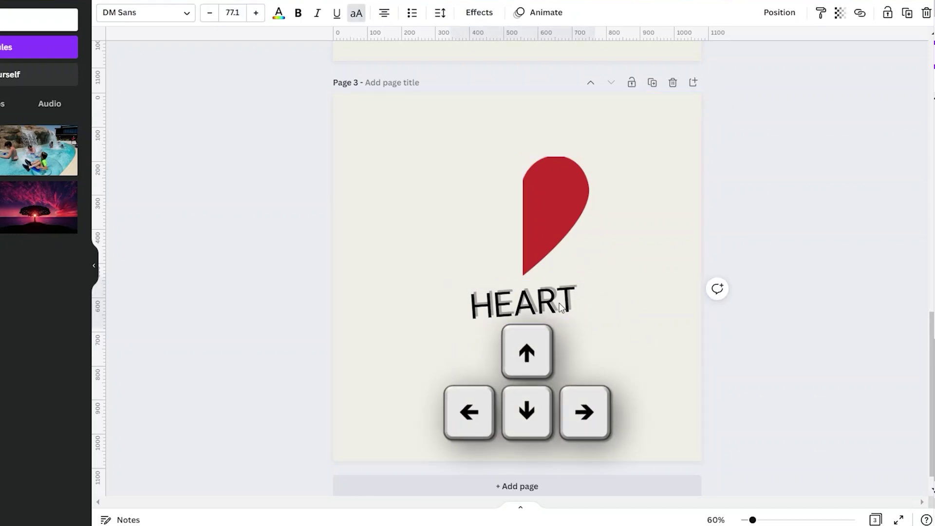
{"action": "key", "text": "Down"}
{"action": "key", "text": "Down"}
{"action": "key", "text": "Down"}
{"action": "key", "text": "Down"}
{"action": "key", "text": "Down"}
{"action": "key", "text": "Down"}
{"action": "key", "text": "Down"}
{"action": "key", "text": "Down"}
{"action": "key", "text": "Down"}
{"action": "key", "text": "Down"}
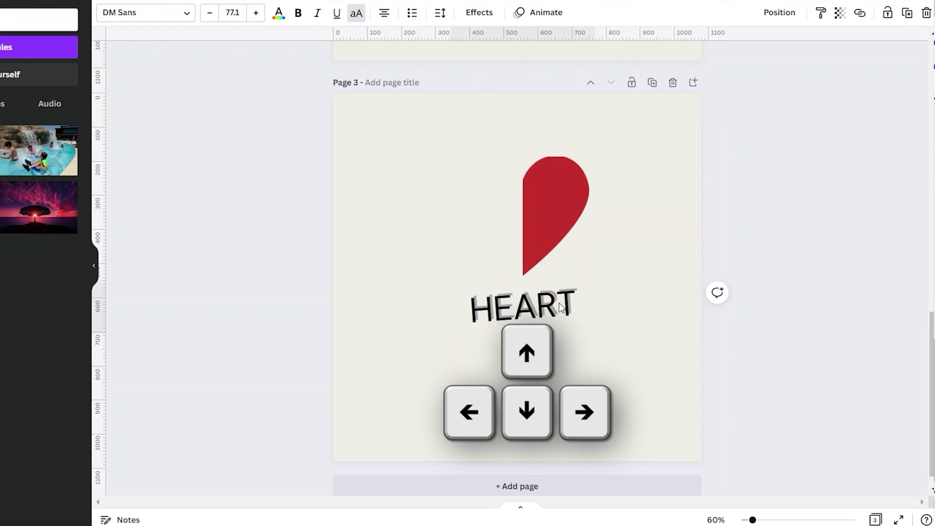
{"action": "left_click", "coordinate": [568, 334]}
{"action": "left_click", "coordinate": [543, 317]}
{"action": "key", "text": "shift+Down"}
{"action": "key", "text": "shift+Down"}
{"action": "key", "text": "shift+Down"}
{"action": "key", "text": "shift+Down"}
{"action": "key", "text": "shift+Up"}
{"action": "key", "text": "shift+Up"}
{"action": "key", "text": "shift+Up"}
{"action": "key", "text": "shift+Up"}
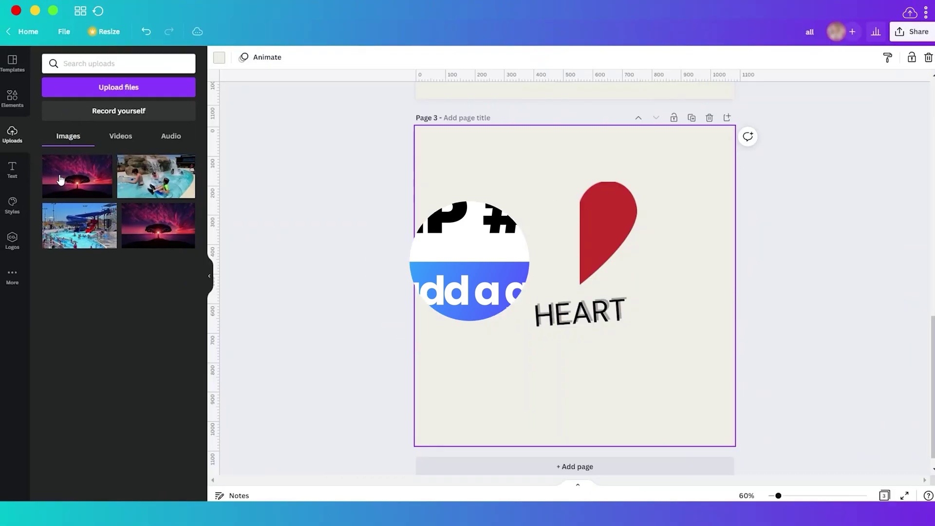
Search Elements for 'gradient' and add the teal-to-purple gradient graphic to page 3
{"action": "left_click", "coordinate": [12, 97]}
{"action": "left_click", "coordinate": [104, 63]}
{"action": "type", "text": "gra"}
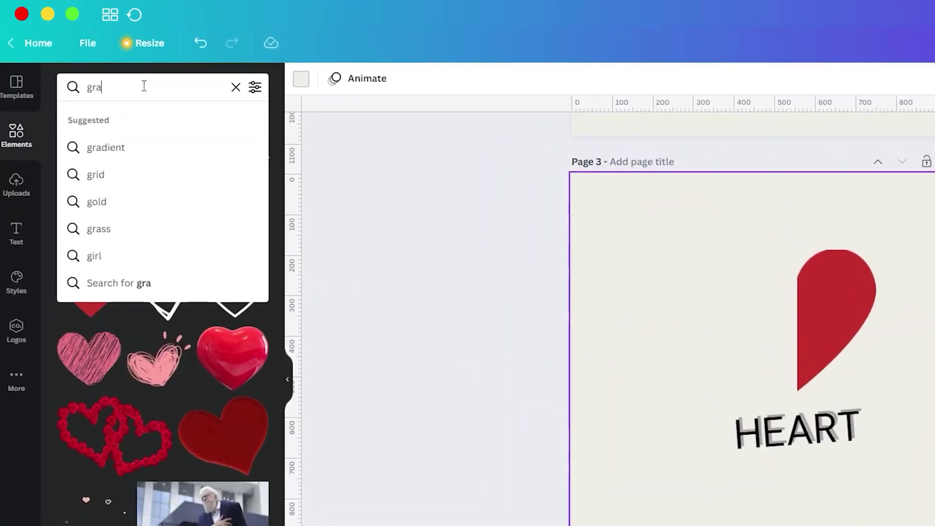
{"action": "type", "text": "dient"}
{"action": "key", "text": "Return"}
{"action": "left_click", "coordinate": [156, 121]}
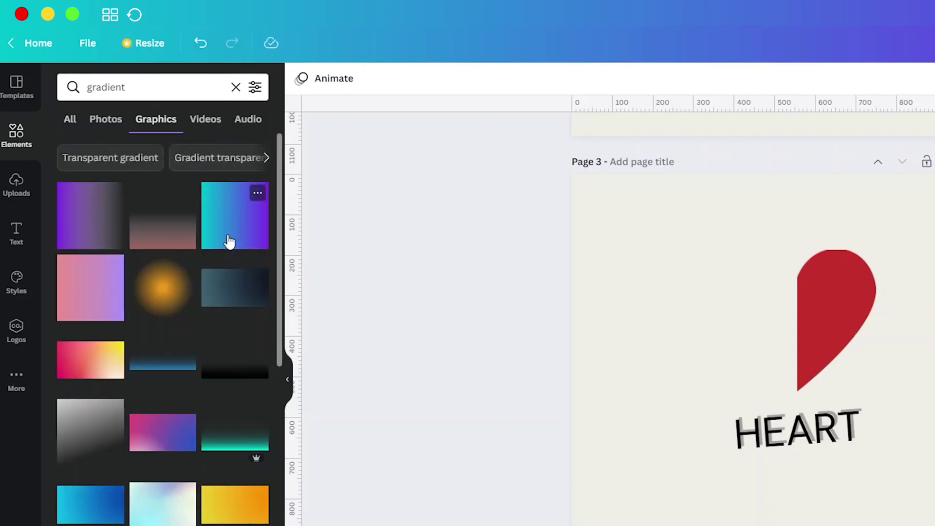
{"action": "left_click", "coordinate": [229, 242]}
Align the gradient to the page's top-left corner and stretch it to cover page 3
{"action": "left_click_drag", "start_coordinate": [695, 307], "coordinate": [569, 172]}
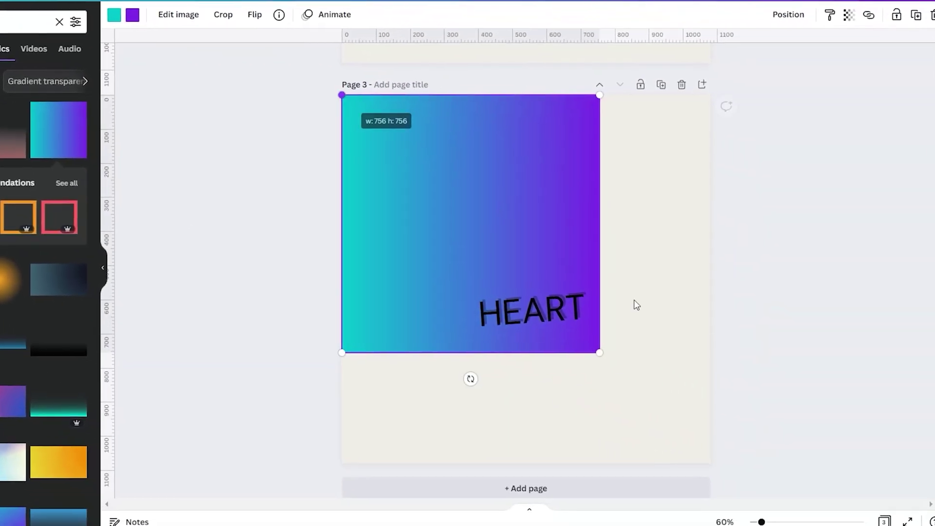
{"action": "left_click_drag", "start_coordinate": [599, 352], "coordinate": [721, 450]}
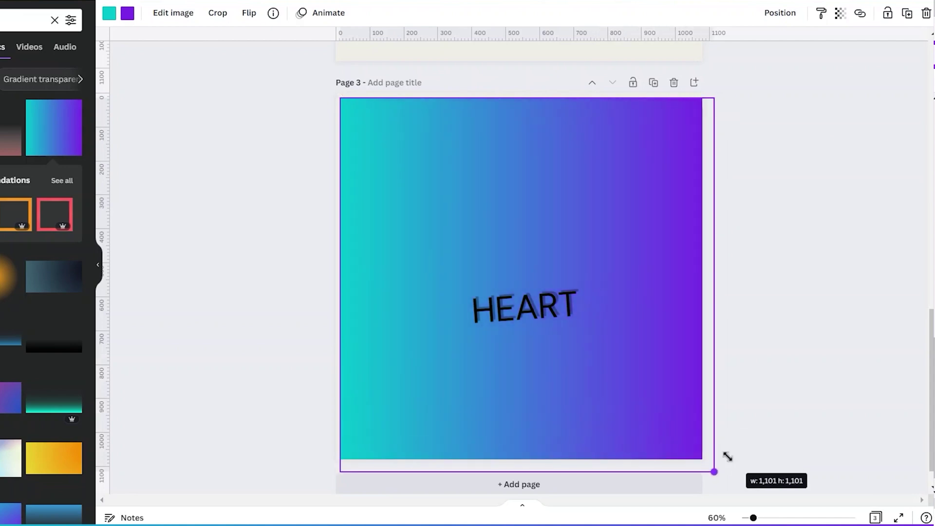
{"action": "right_click", "coordinate": [598, 353]}
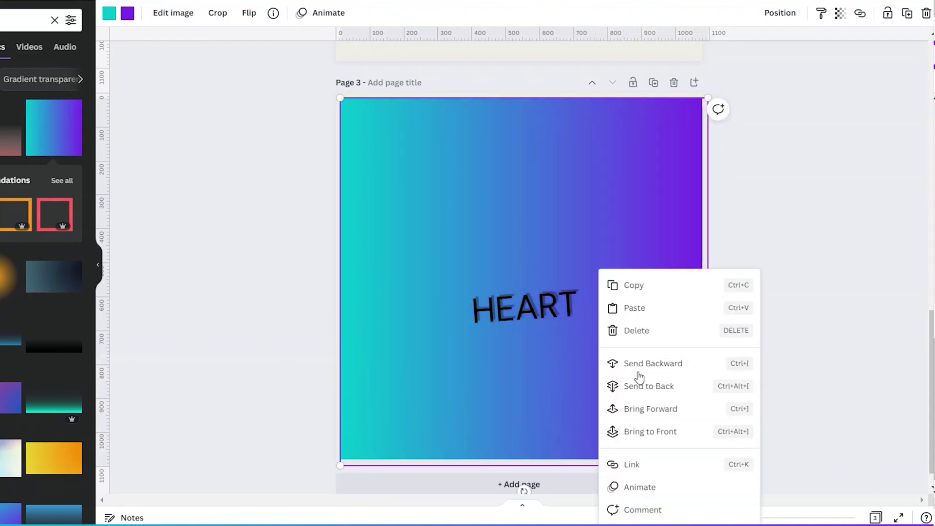
Send the gradient to back, recolour it yellow and red, and flip it horizontally
{"action": "left_click", "coordinate": [661, 397]}
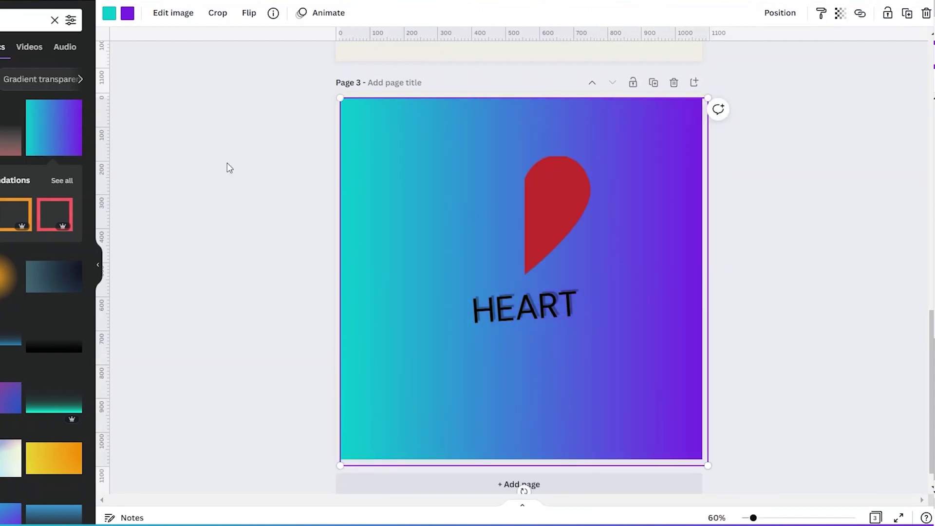
{"action": "left_click", "coordinate": [109, 13]}
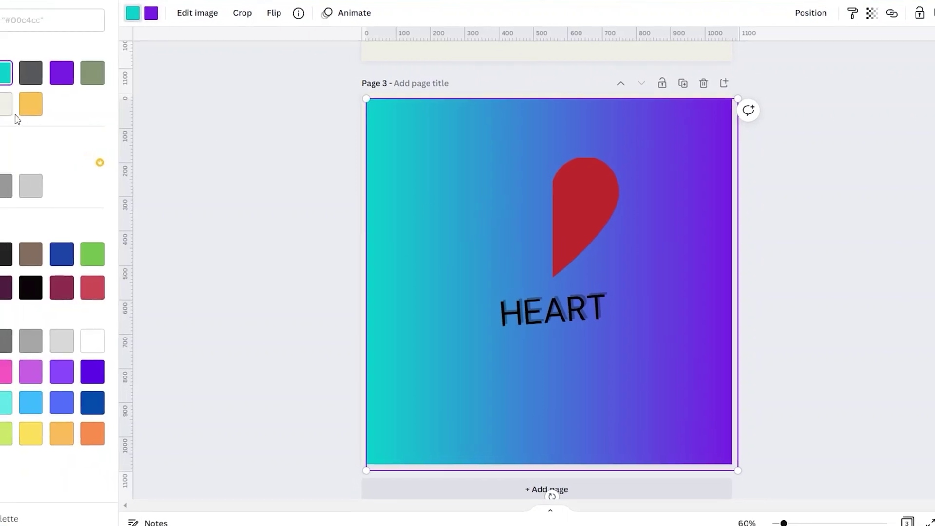
{"action": "left_click", "coordinate": [29, 101]}
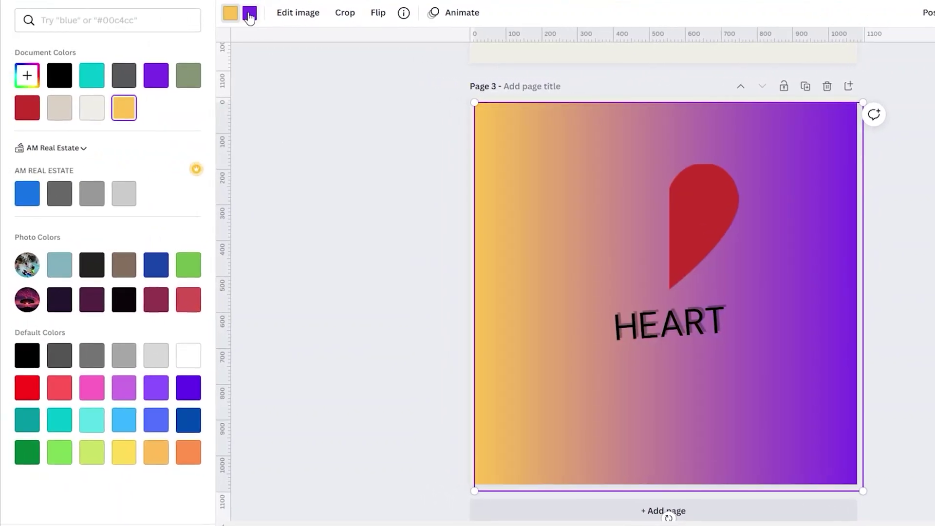
{"action": "left_click", "coordinate": [29, 109]}
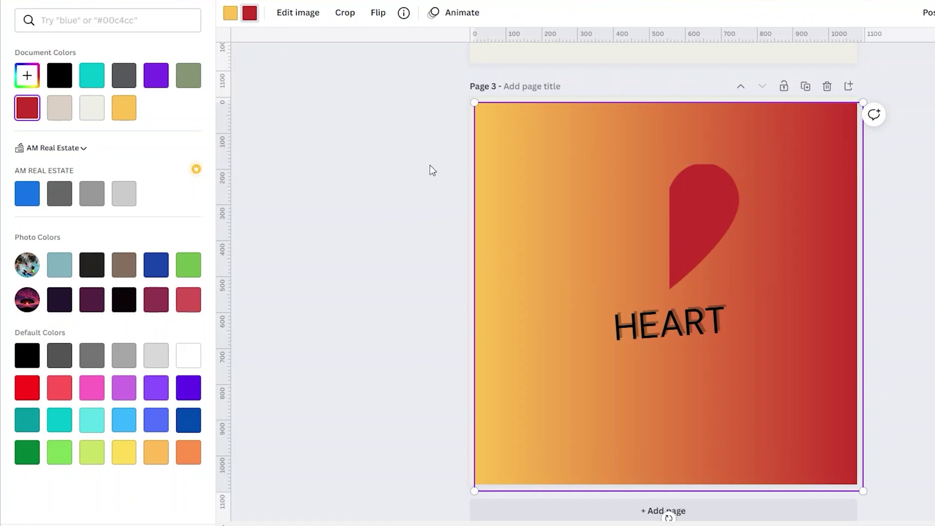
{"action": "left_click", "coordinate": [375, 18]}
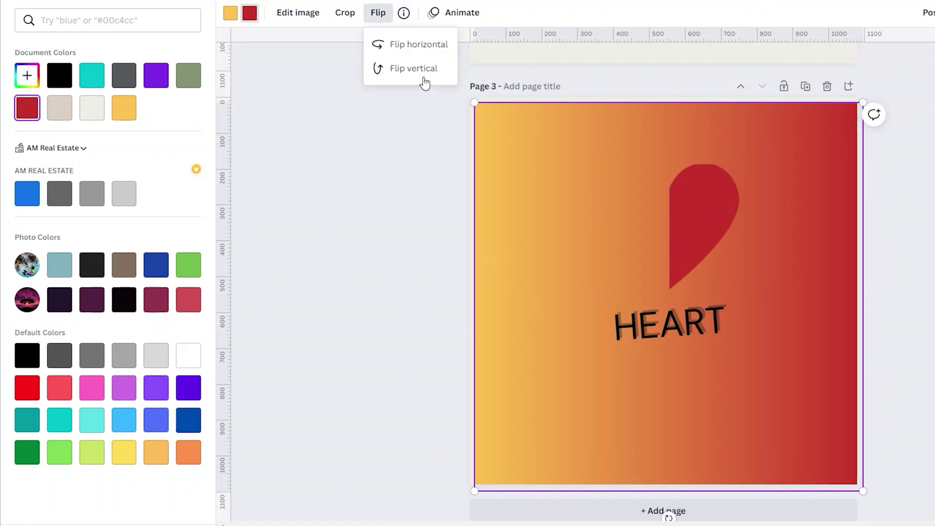
{"action": "left_click", "coordinate": [411, 49]}
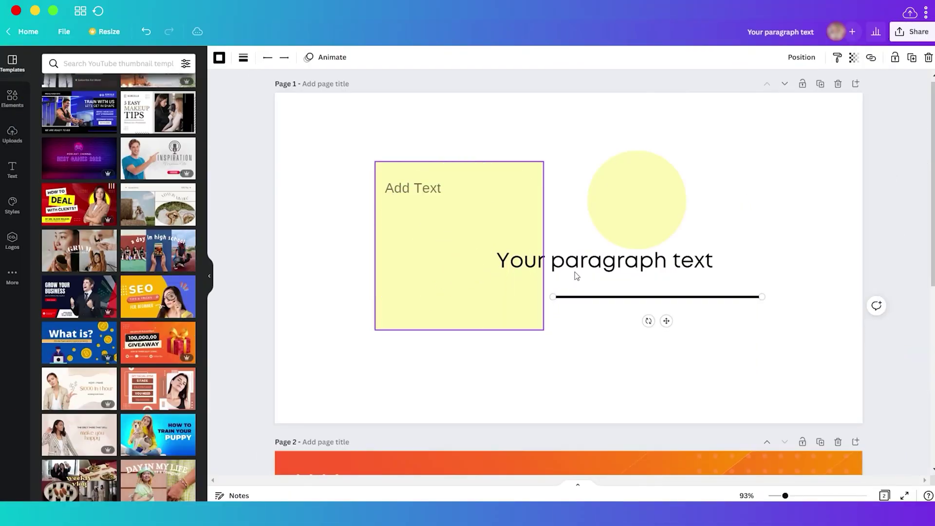
Set zoom to 50%, then zoom in on the giveaway banner with Ctrl+plus and out with Ctrl+minus
{"action": "scroll", "coordinate": [575, 272], "scroll_direction": "down", "scroll_amount": 7}
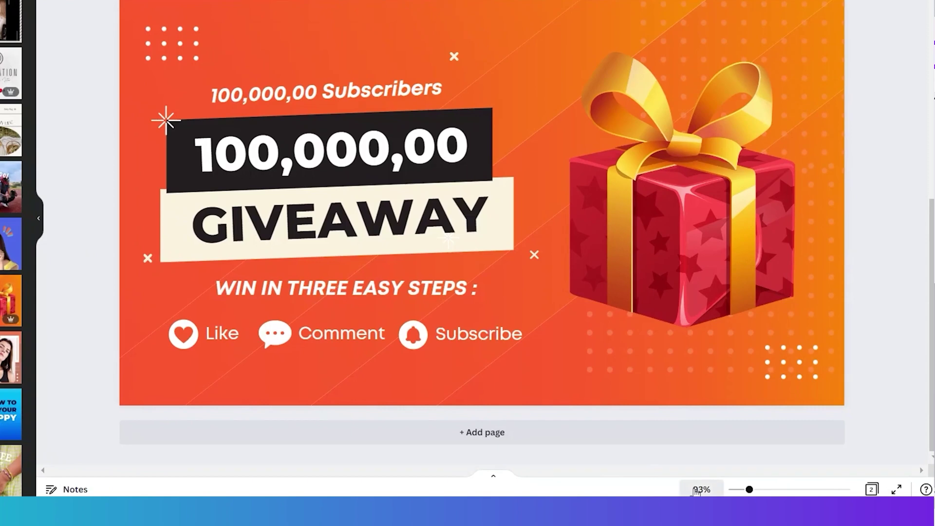
{"action": "left_click", "coordinate": [696, 491]}
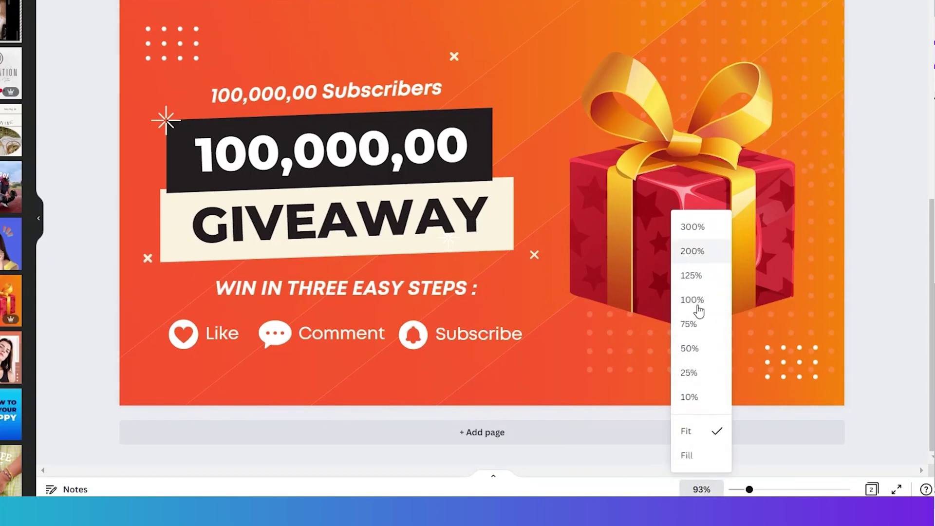
{"action": "left_click", "coordinate": [698, 358]}
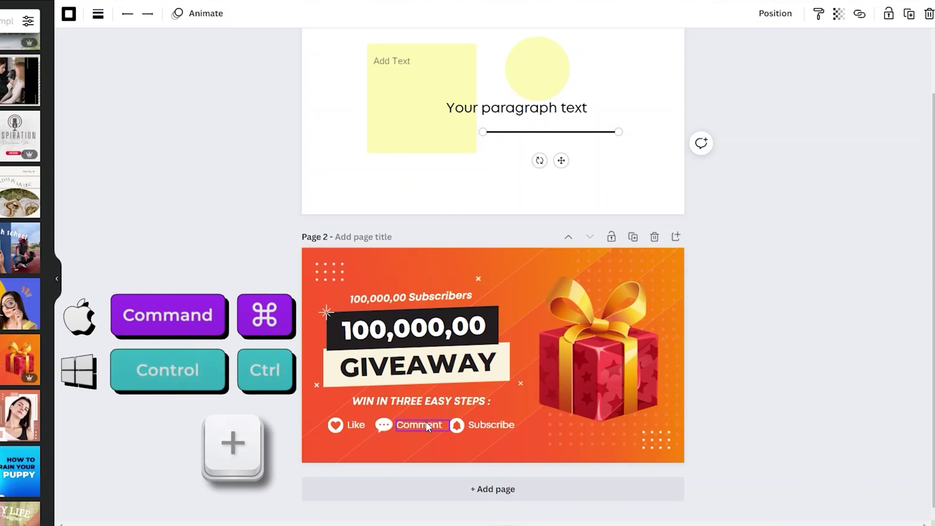
{"action": "key", "text": "ctrl+plus"}
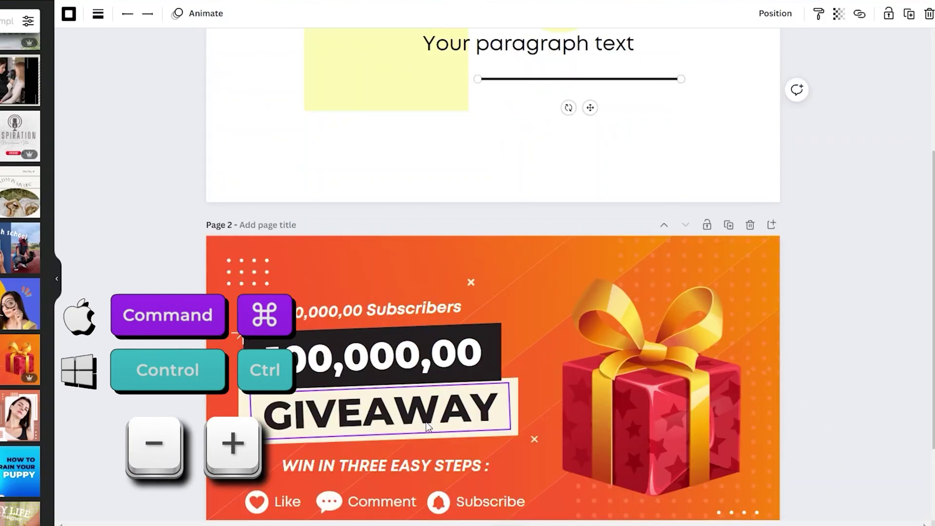
{"action": "key", "text": "ctrl+plus"}
{"action": "key", "text": "ctrl+minus"}
{"action": "key", "text": "ctrl+minus"}
{"action": "key", "text": "ctrl+minus"}
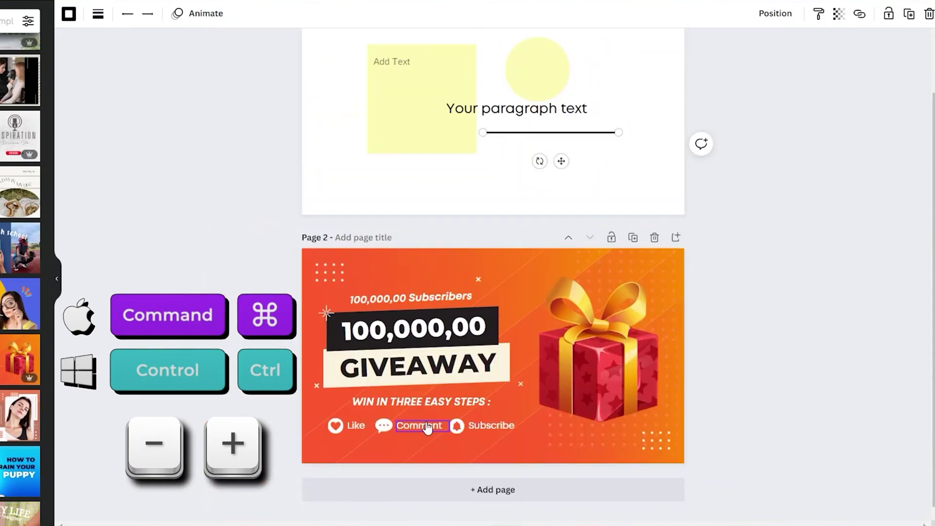
{"action": "key", "text": "ctrl+plus"}
{"action": "key", "text": "ctrl+plus"}
{"action": "key", "text": "ctrl+minus"}
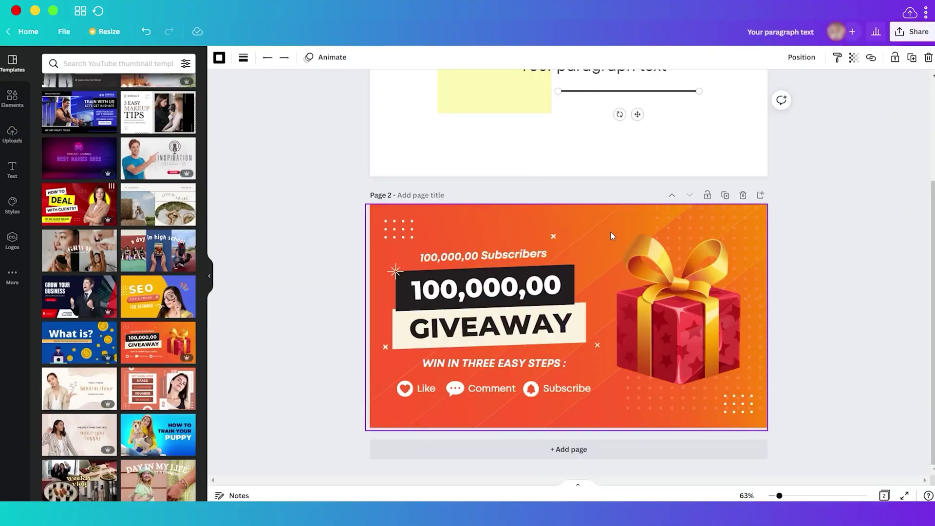
Select the giveaway banner's background image, headline and Subscribers text in turn
{"action": "left_click", "coordinate": [609, 231]}
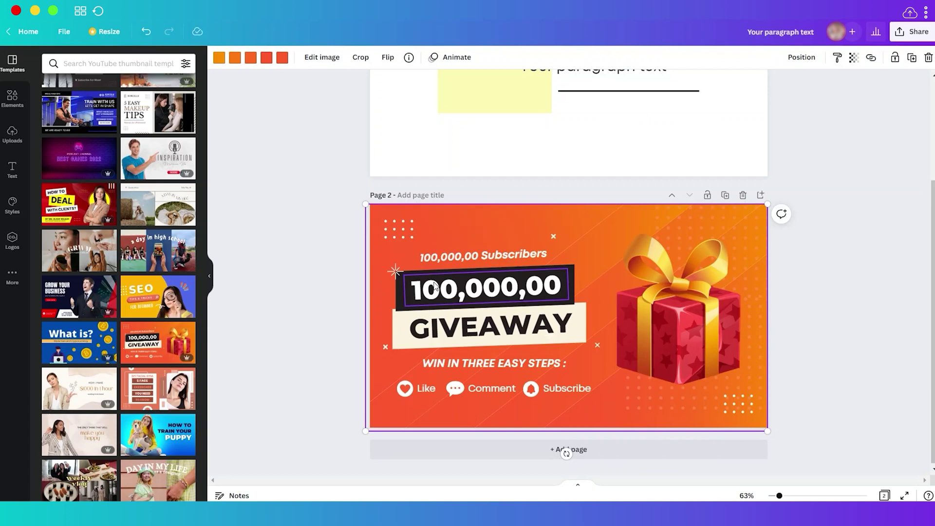
{"action": "left_click", "coordinate": [417, 288]}
{"action": "left_click", "coordinate": [398, 302]}
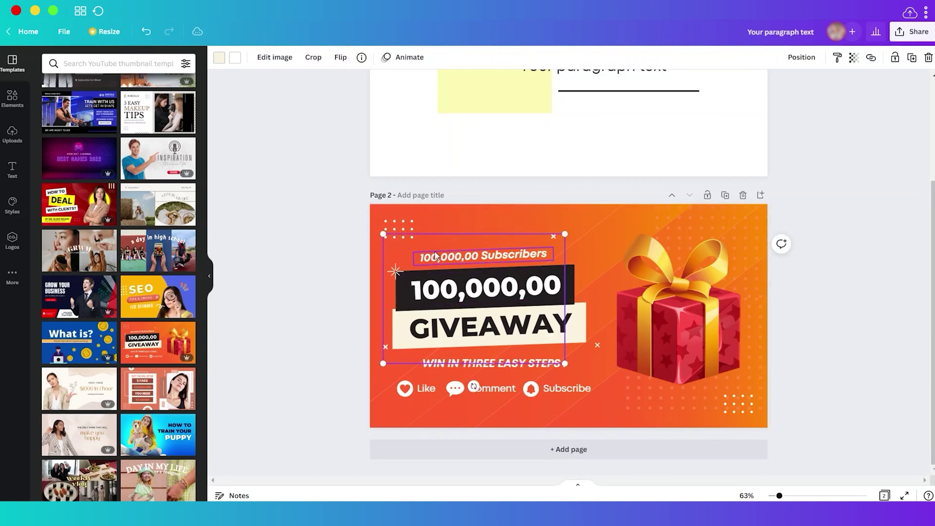
{"action": "left_click", "coordinate": [440, 258]}
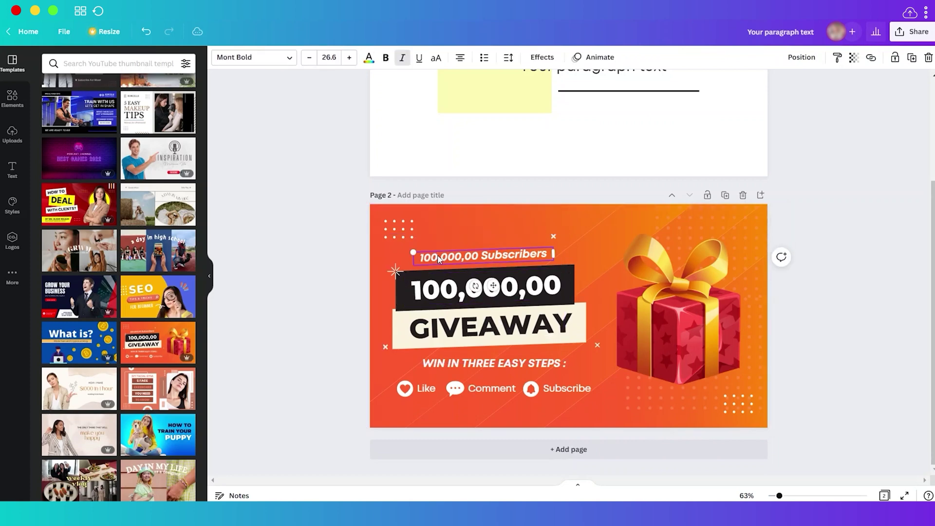
{"action": "left_click", "coordinate": [509, 207]}
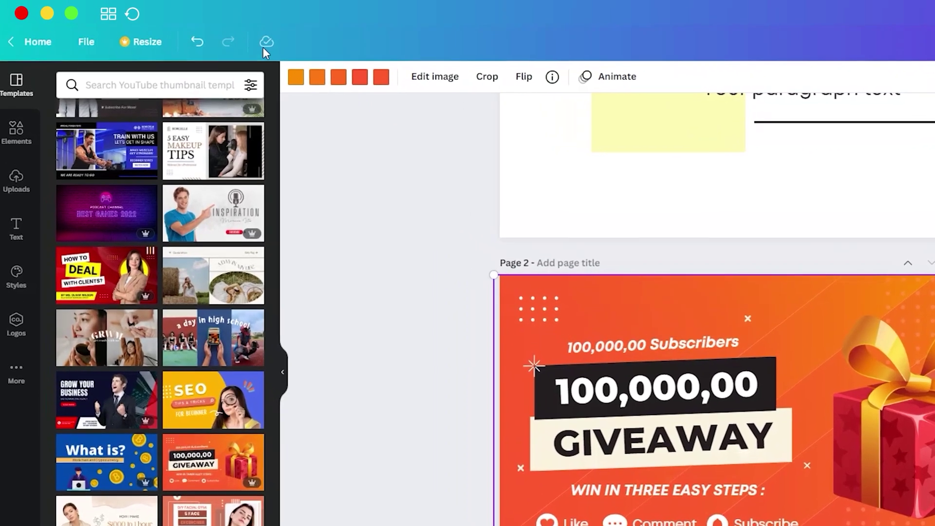
Show rulers and guides, and place a vertical guide at about 87 px near the banner text
{"action": "left_click", "coordinate": [79, 48]}
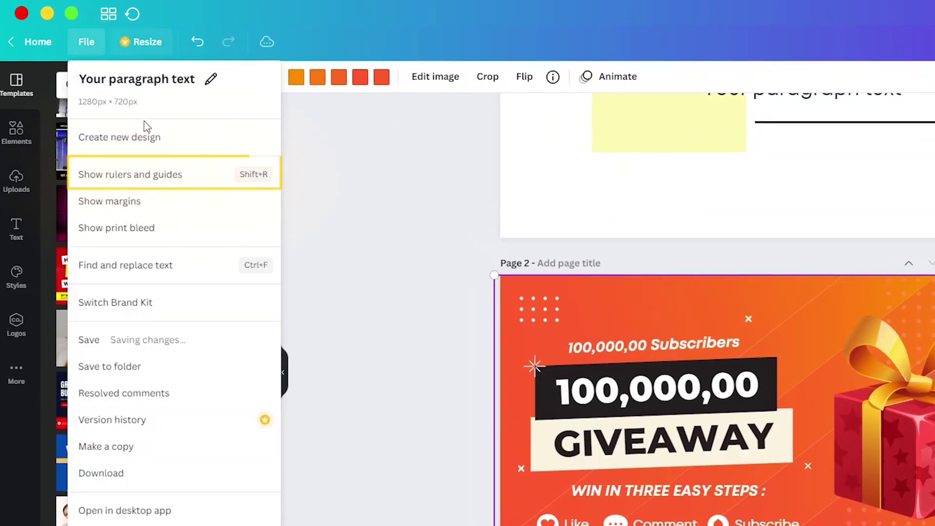
{"action": "left_click", "coordinate": [157, 184]}
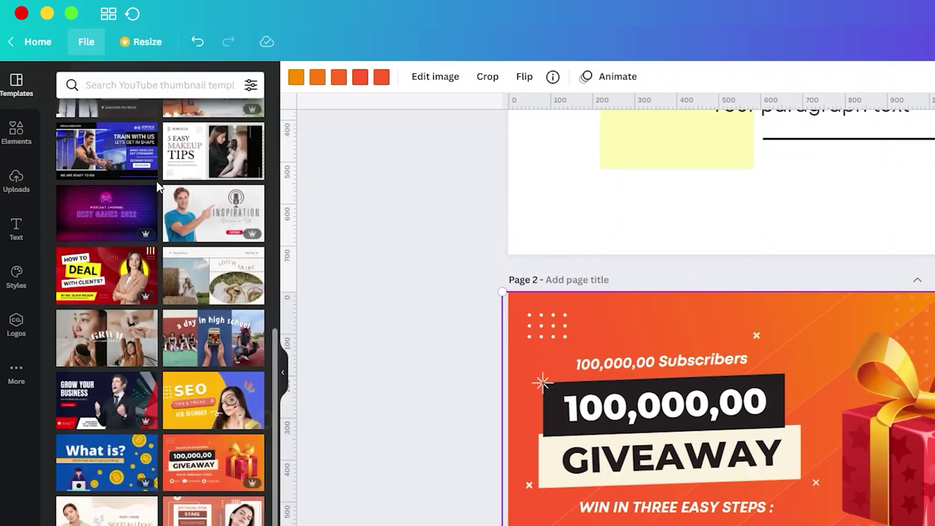
{"action": "left_click_drag", "start_coordinate": [296, 286], "coordinate": [545, 302]}
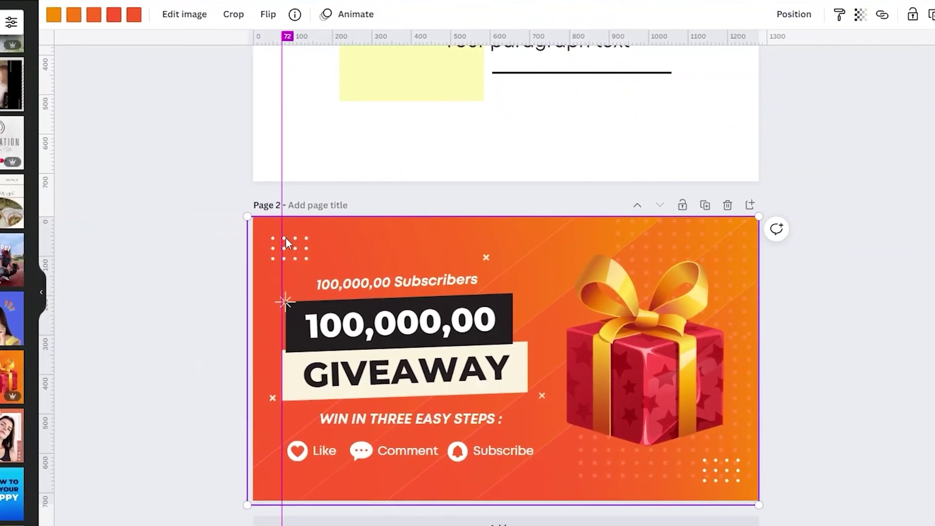
{"action": "left_click_drag", "start_coordinate": [281, 240], "coordinate": [287, 237]}
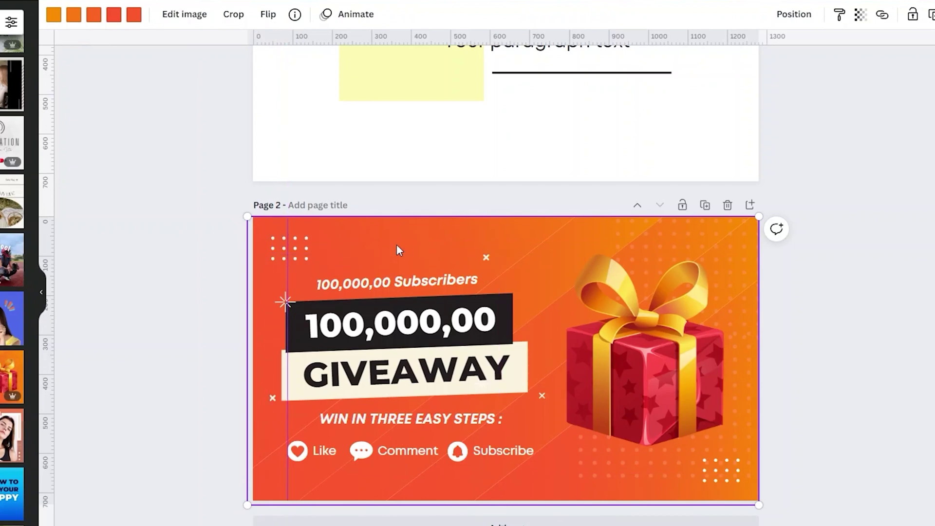
{"action": "left_click", "coordinate": [218, 291]}
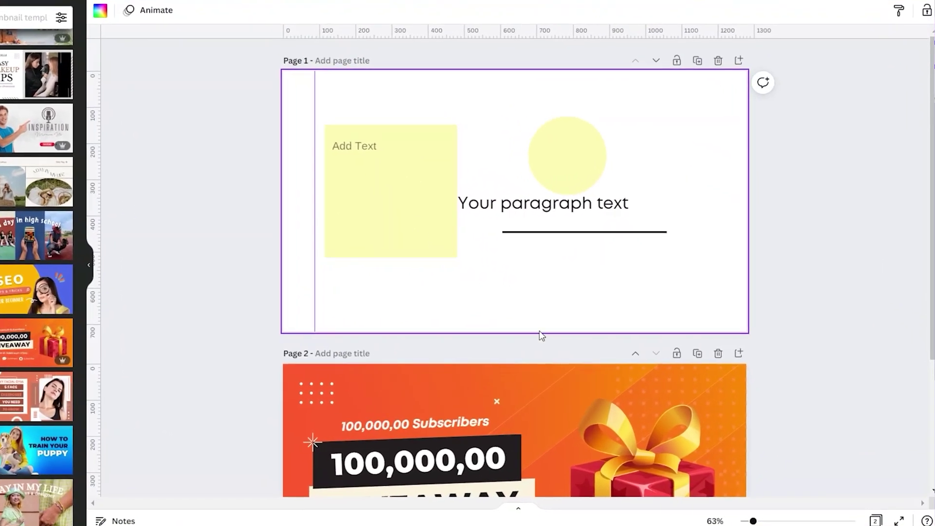
Select the Add Text box, yellow circle, paragraph text and black line on page 1 together
{"action": "scroll", "coordinate": [542, 336], "scroll_direction": "up", "scroll_amount": 2}
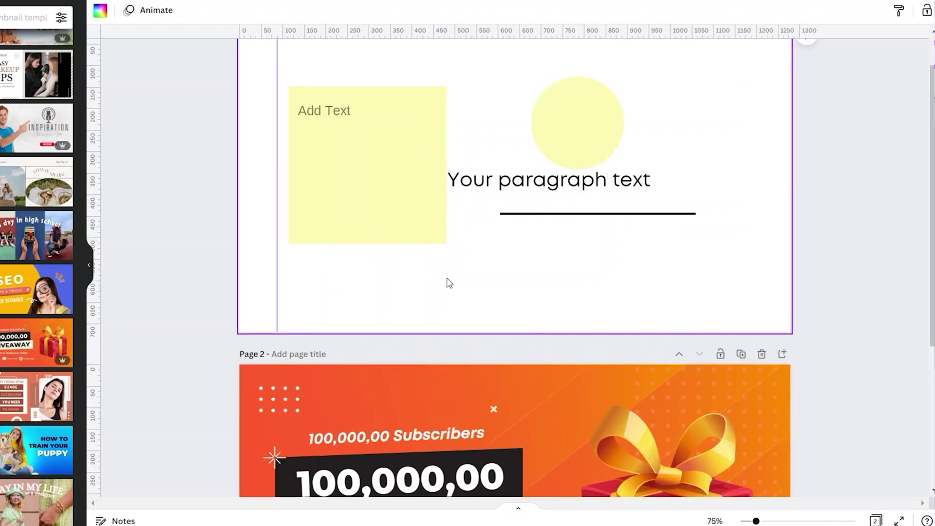
{"action": "scroll", "coordinate": [449, 282], "scroll_direction": "up", "scroll_amount": 1}
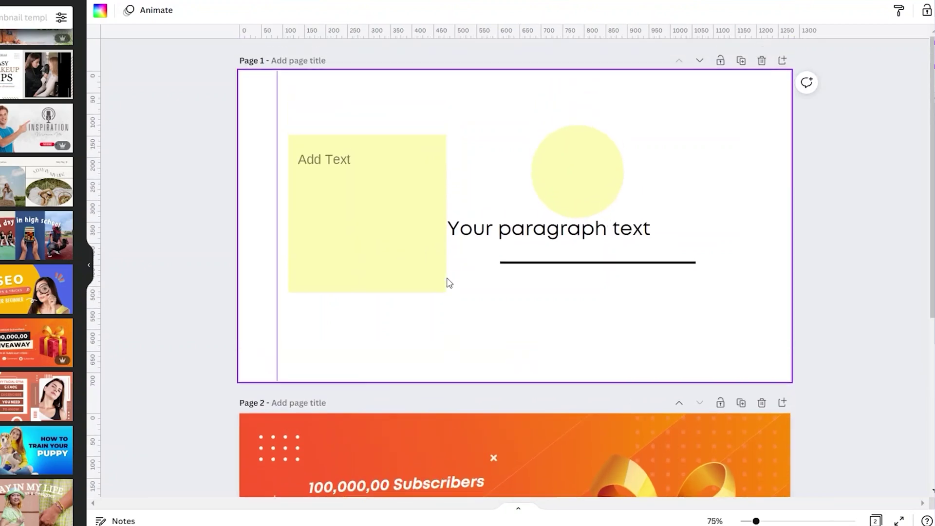
{"action": "left_click", "coordinate": [418, 249], "text": "shift"}
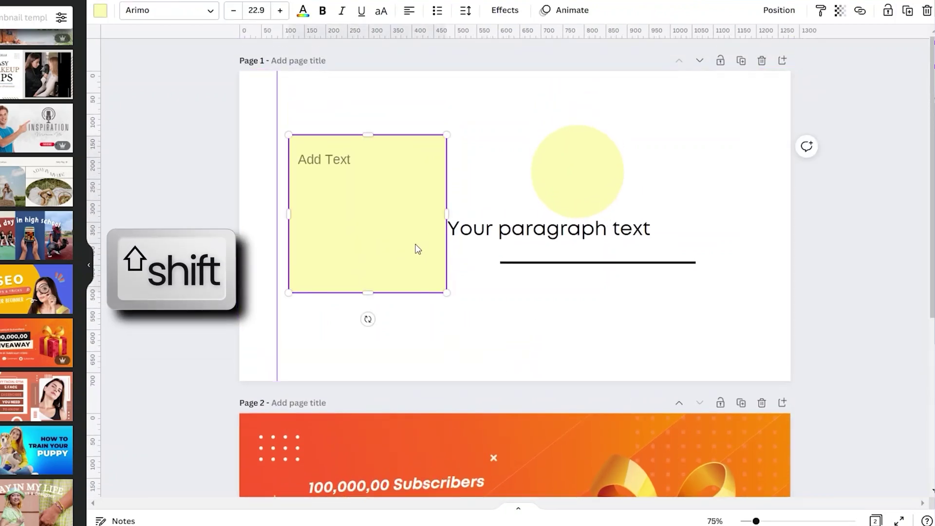
{"action": "left_click", "coordinate": [603, 190], "text": "shift"}
{"action": "left_click", "coordinate": [655, 231], "text": "shift"}
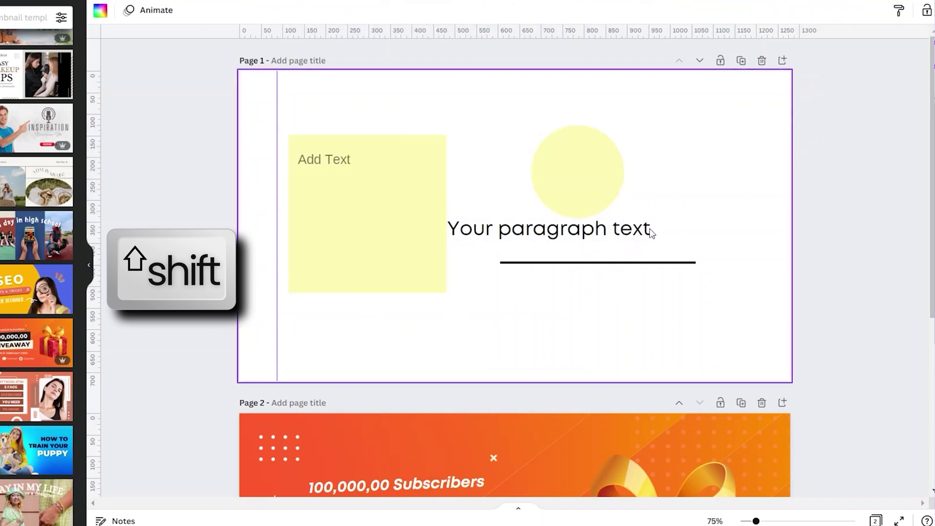
{"action": "left_click", "coordinate": [649, 231]}
{"action": "left_click", "coordinate": [579, 194], "text": "shift"}
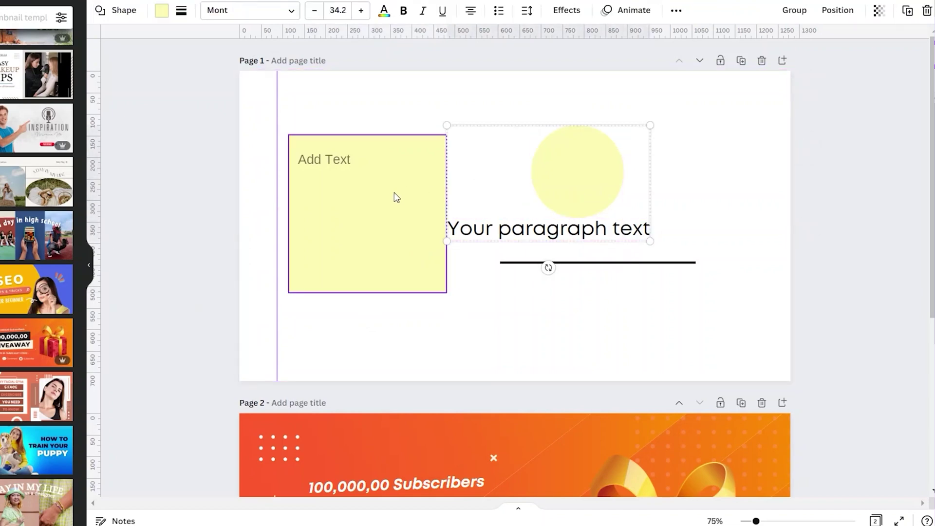
{"action": "left_click", "coordinate": [393, 197], "text": "shift"}
{"action": "left_click", "coordinate": [556, 264], "text": "shift"}
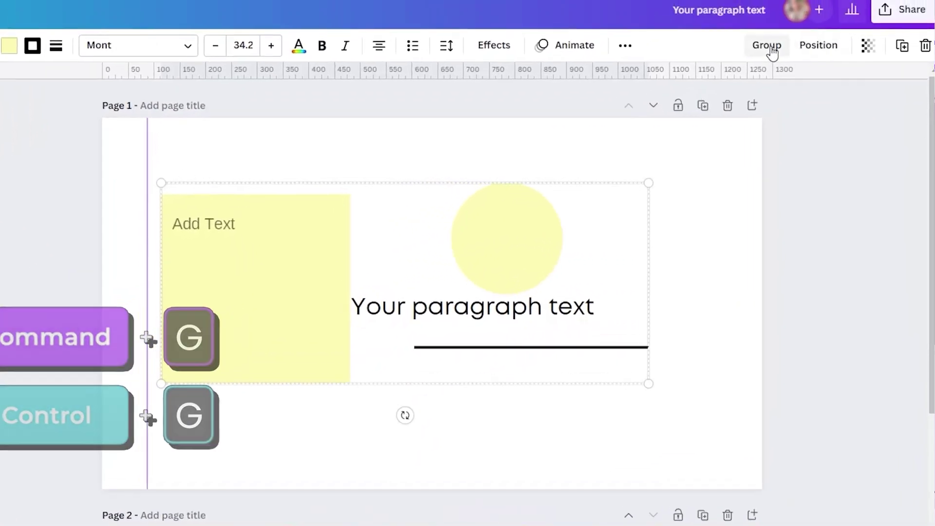
Group the selection, nudge and resize it as one unit, then ungroup it
{"action": "left_click", "coordinate": [761, 59]}
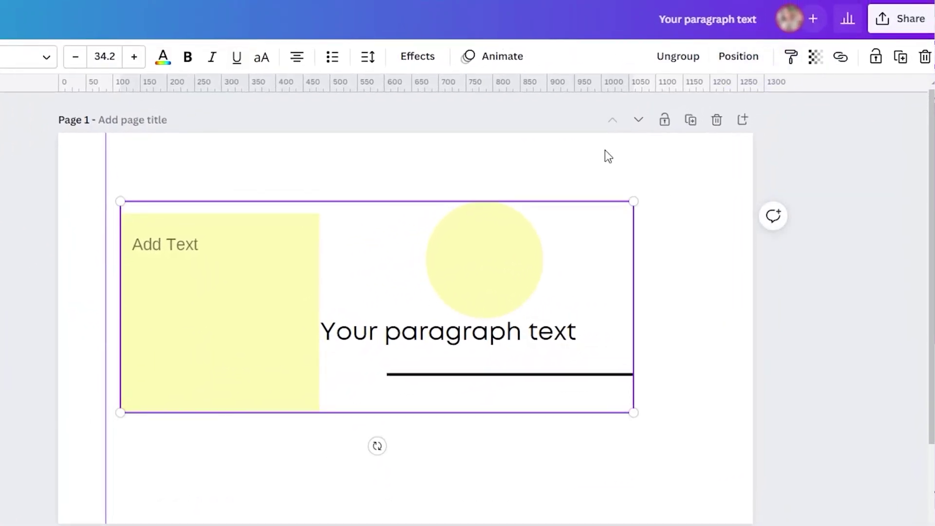
{"action": "mouse_move", "coordinate": [422, 242]}
{"action": "left_mouse_down"}
{"action": "mouse_move", "coordinate": [507, 254]}
{"action": "mouse_move", "coordinate": [432, 246]}
{"action": "left_mouse_up"}
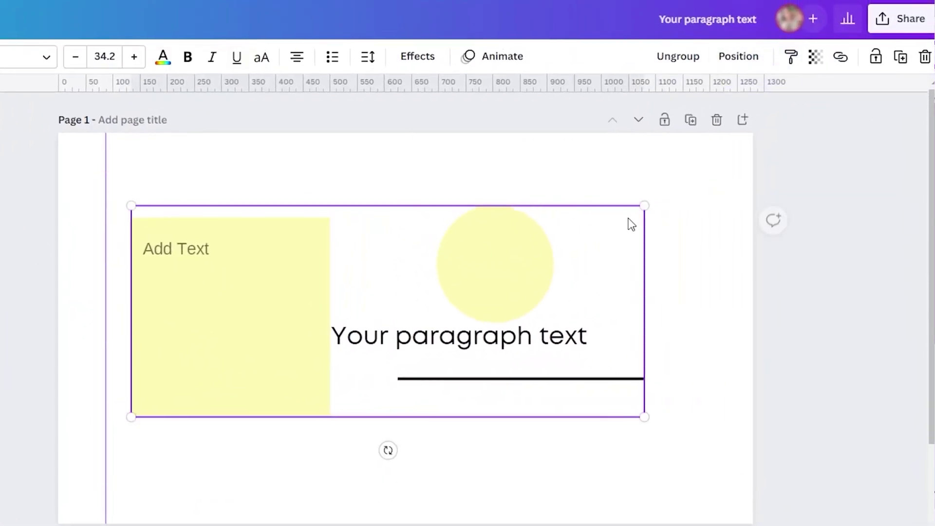
{"action": "mouse_move", "coordinate": [605, 228]}
{"action": "left_mouse_down"}
{"action": "mouse_move", "coordinate": [553, 261]}
{"action": "mouse_move", "coordinate": [620, 221]}
{"action": "left_mouse_up"}
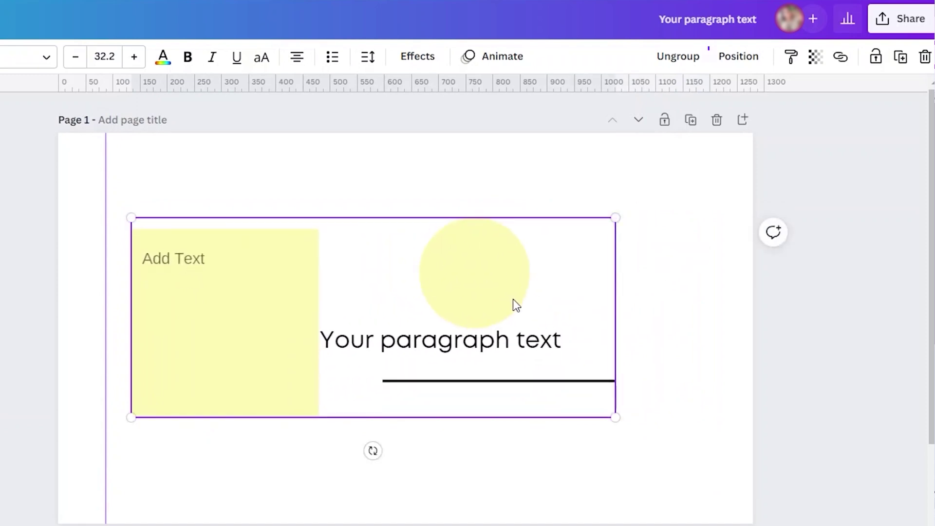
{"action": "left_click", "coordinate": [679, 57]}
{"action": "left_click", "coordinate": [566, 271]}
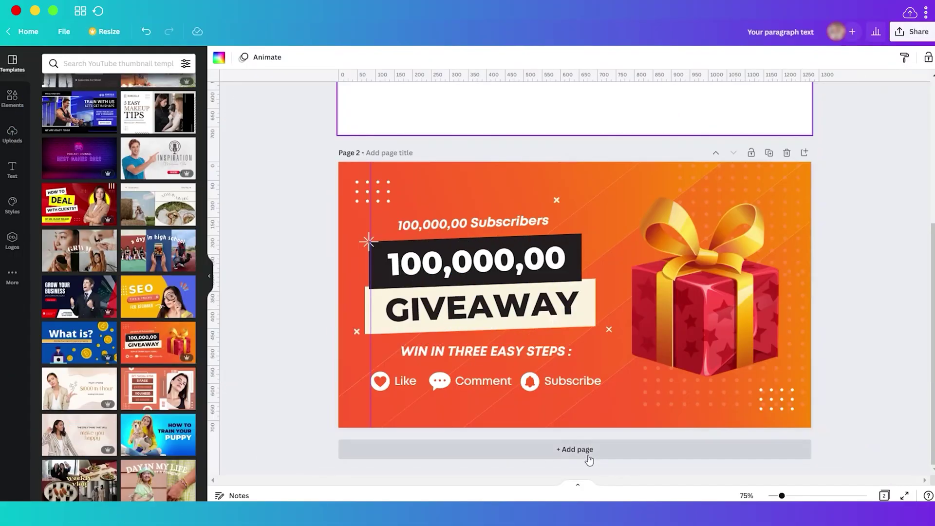
Add page 3 with the smiling girl 'portrait' photo from Elements and remove its background
{"action": "key", "text": "ctrl+Return"}
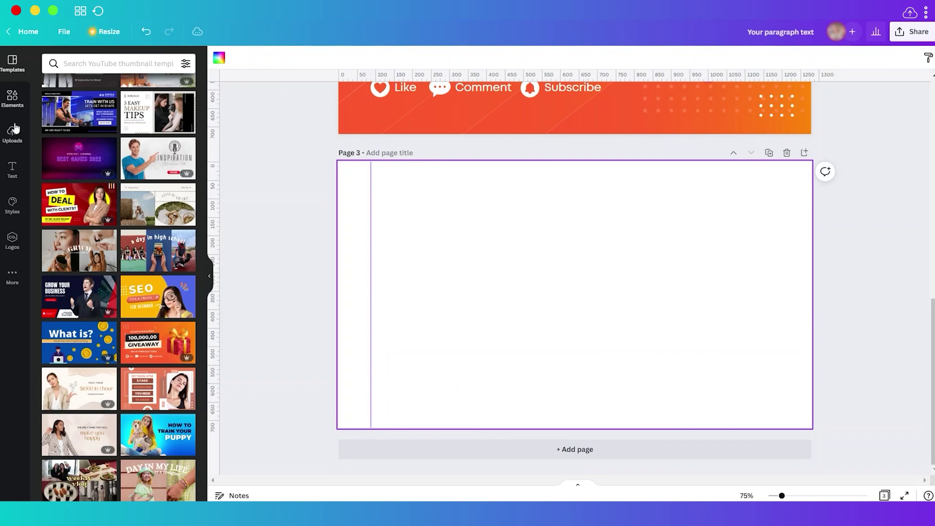
{"action": "left_click", "coordinate": [12, 96]}
{"action": "left_click", "coordinate": [102, 64]}
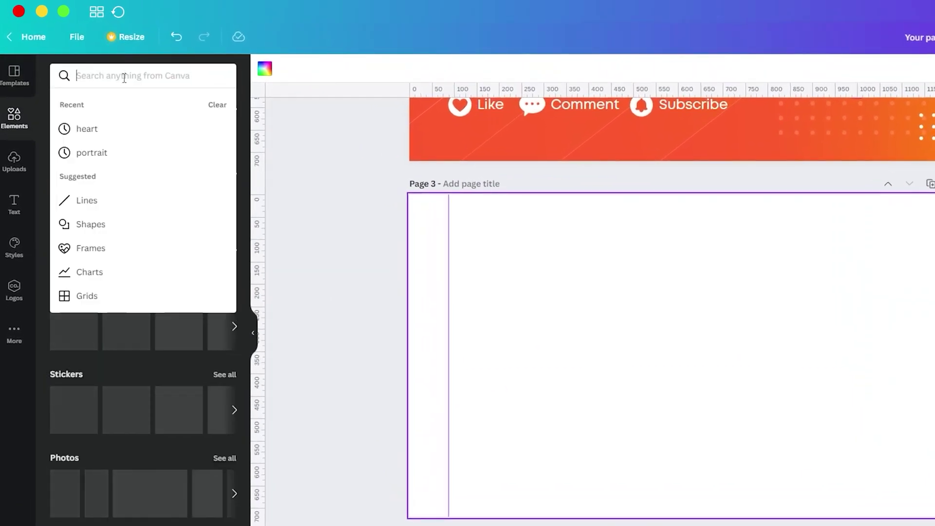
{"action": "type", "text": "port"}
{"action": "left_click", "coordinate": [91, 129]}
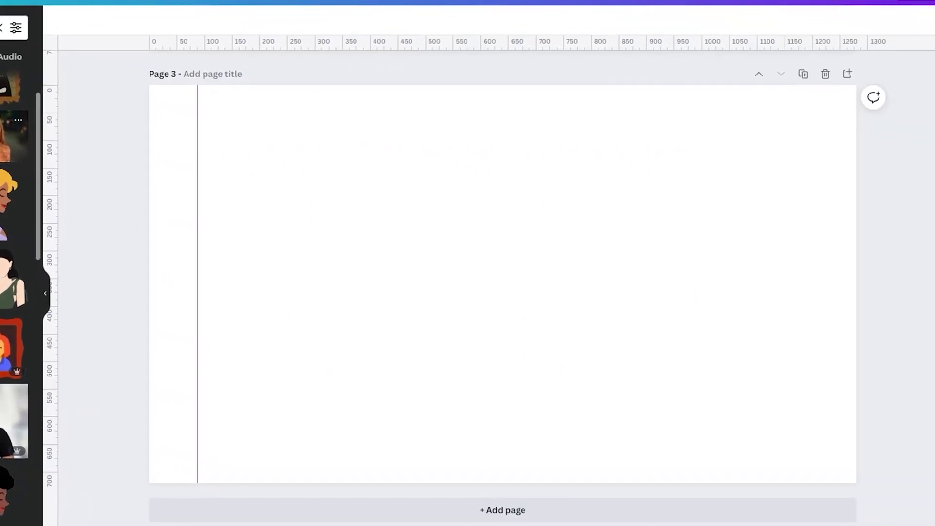
{"action": "left_click", "coordinate": [198, 180]}
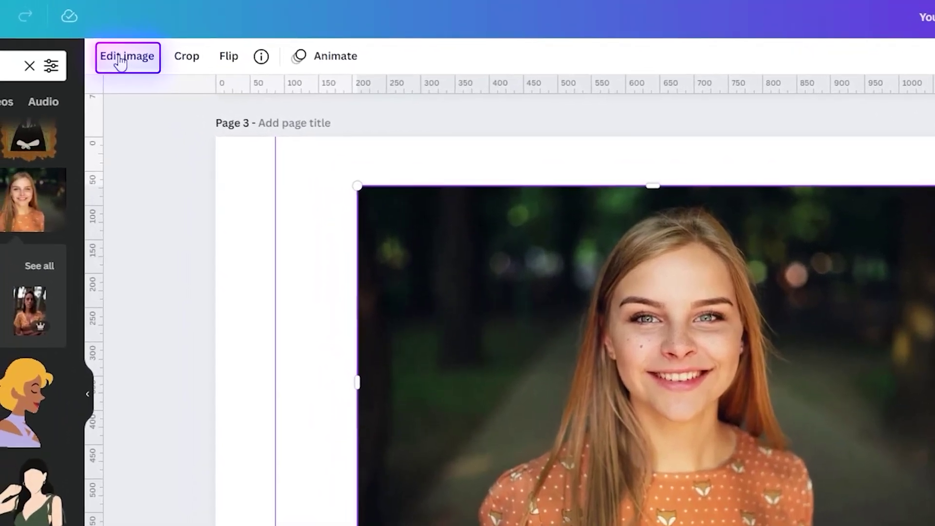
{"action": "left_click", "coordinate": [121, 61]}
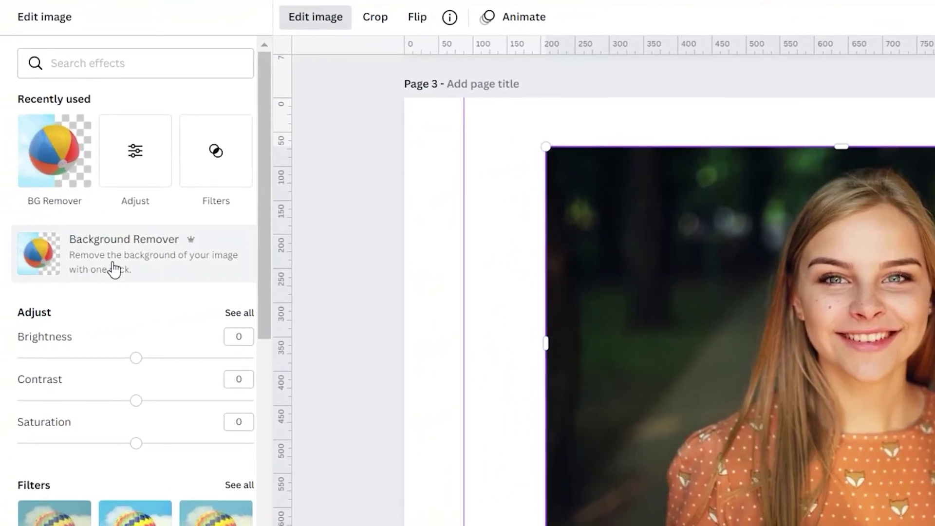
{"action": "left_click", "coordinate": [113, 269]}
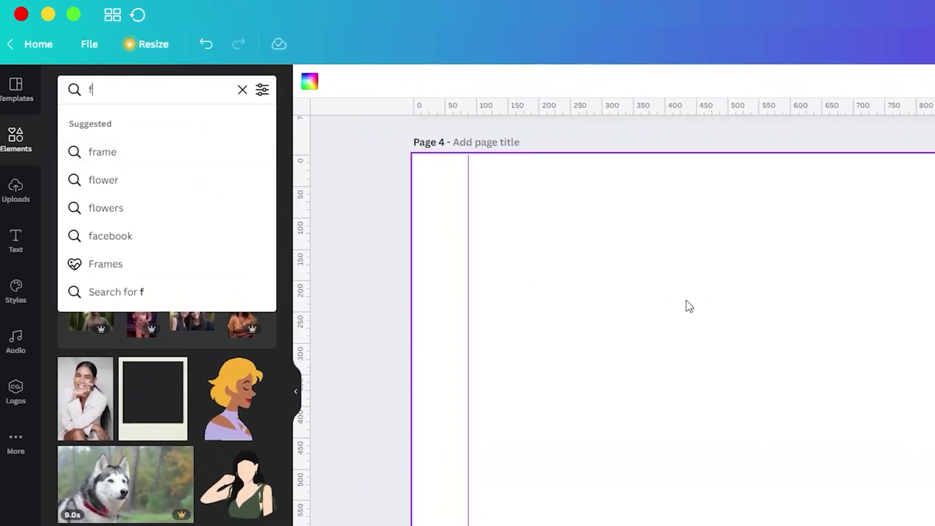
Search Elements for 'frames', add the desktop monitor frame and drop the uploaded sunset tree photo into it
{"action": "type", "text": "ames"}
{"action": "key", "text": "Return"}
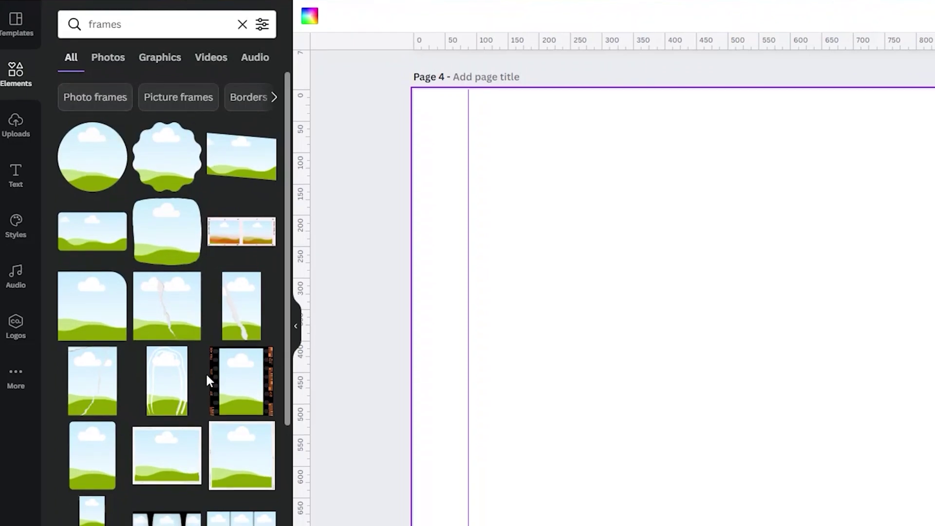
{"action": "scroll", "coordinate": [191, 343], "scroll_direction": "down", "scroll_amount": 5}
{"action": "scroll", "coordinate": [188, 341], "scroll_direction": "up", "scroll_amount": 5}
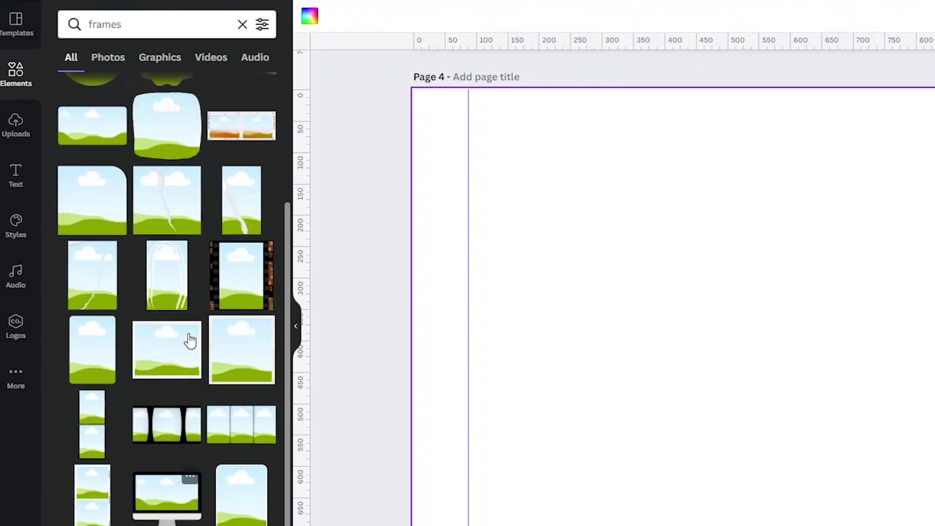
{"action": "scroll", "coordinate": [231, 252], "scroll_direction": "down", "scroll_amount": 5}
{"action": "left_click", "coordinate": [180, 327]}
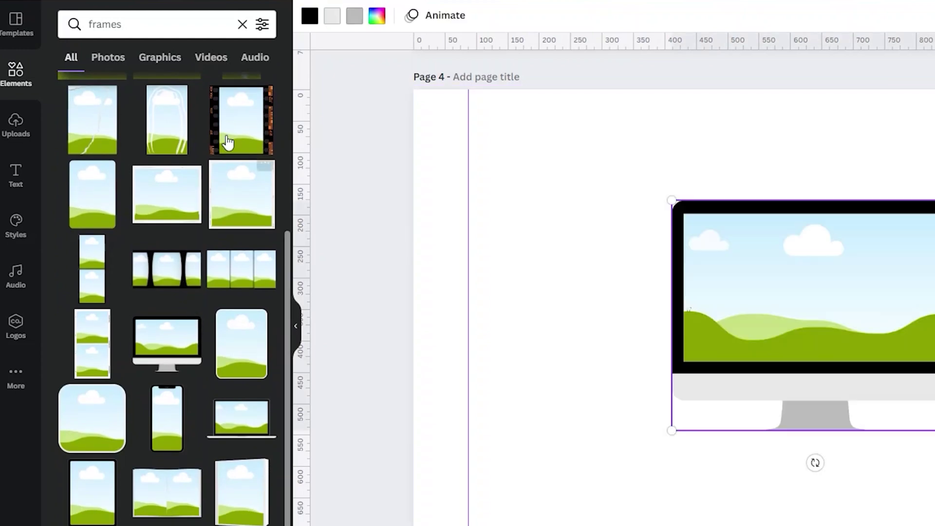
{"action": "left_click", "coordinate": [15, 124]}
{"action": "left_click_drag", "start_coordinate": [140, 183], "coordinate": [756, 232]}
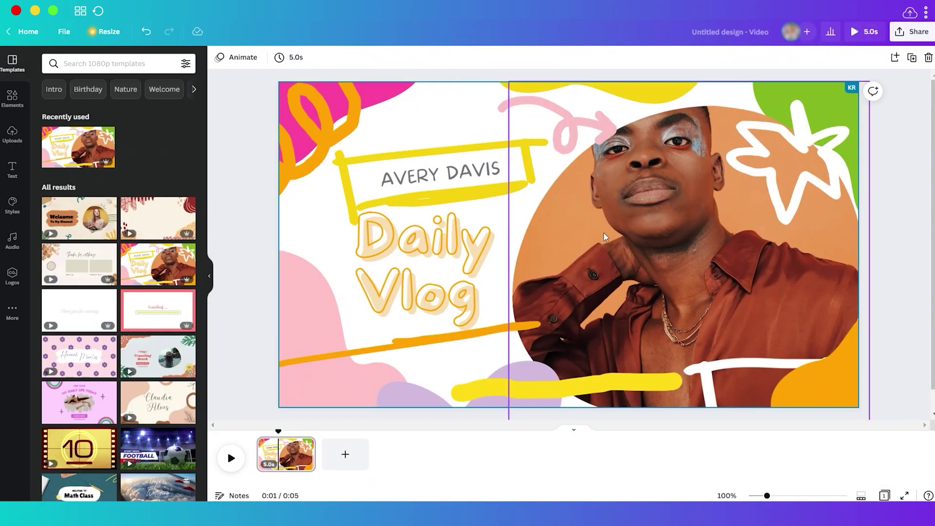
Apply a Fade page animation, check the 5.0s duration, and add the Happy Whistling Ukulele track
{"action": "left_click", "coordinate": [412, 229]}
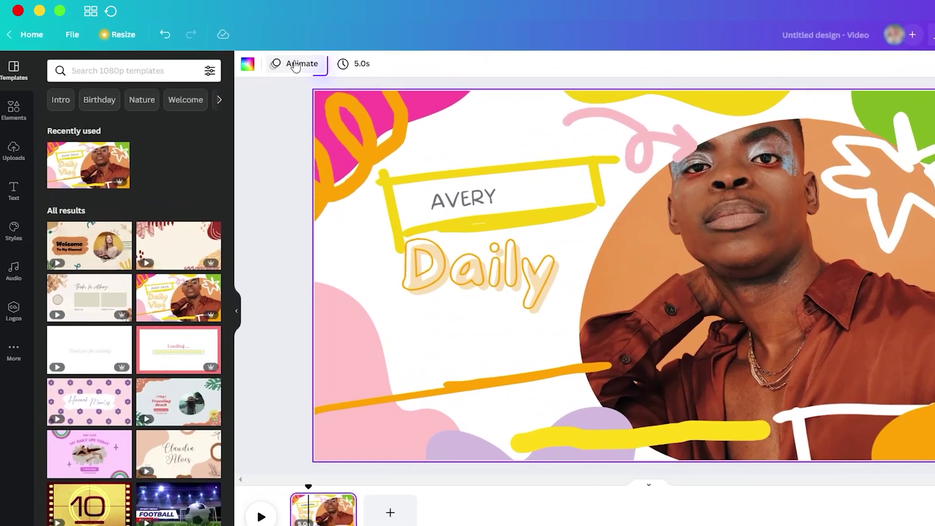
{"action": "left_click", "coordinate": [263, 57]}
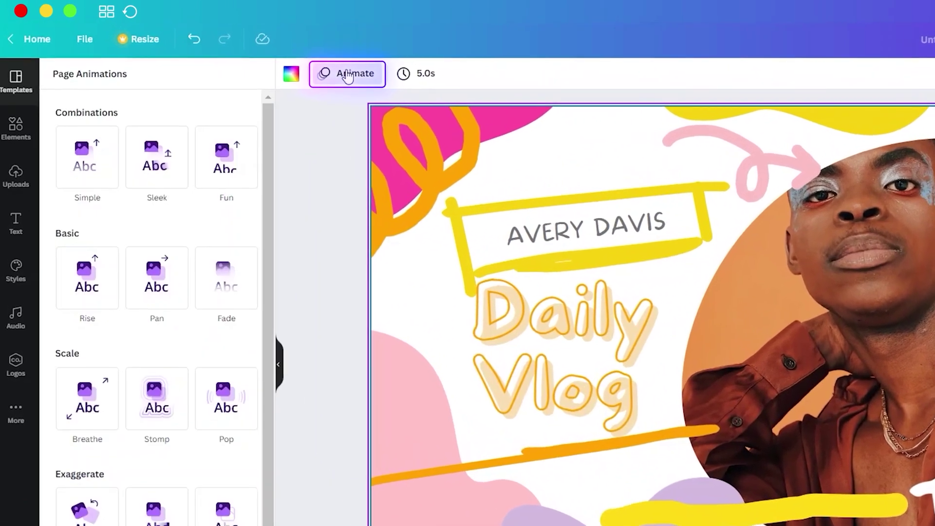
{"action": "left_click", "coordinate": [220, 178]}
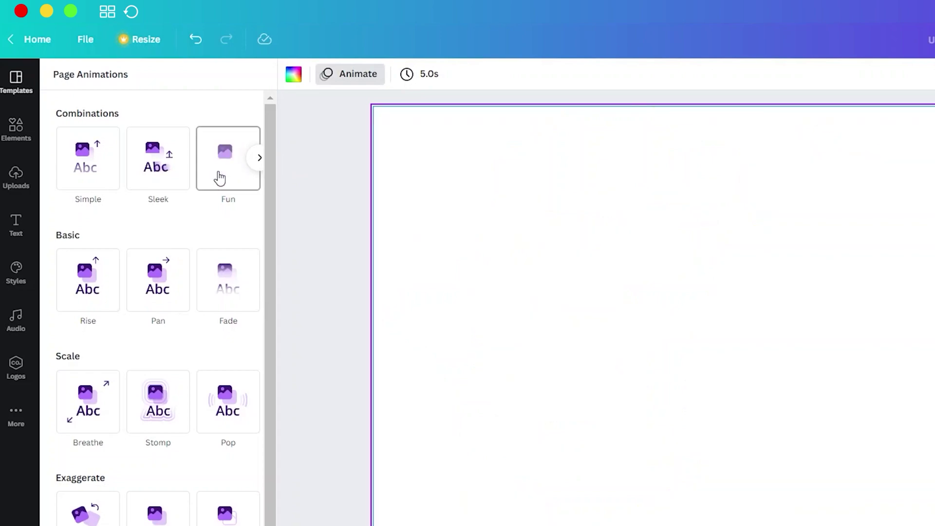
{"action": "left_click", "coordinate": [212, 294]}
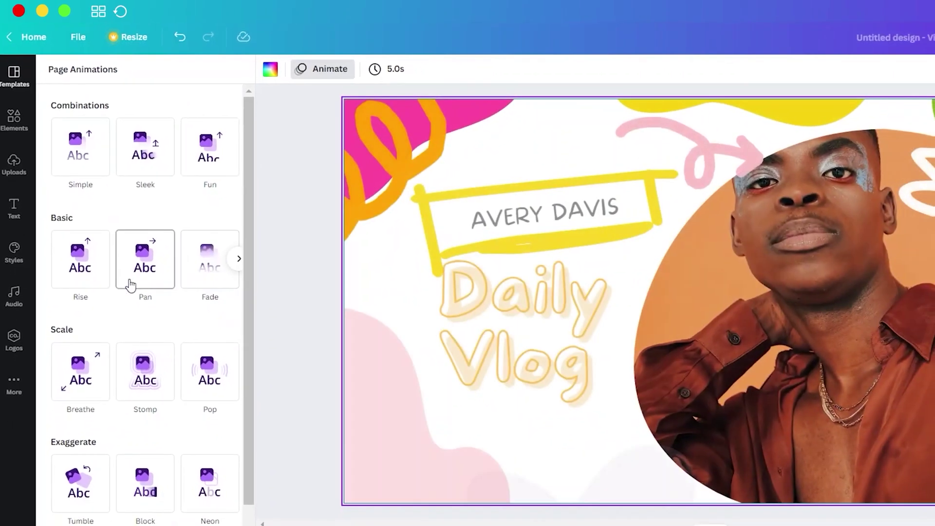
{"action": "left_click", "coordinate": [463, 86]}
{"action": "left_click", "coordinate": [394, 69]}
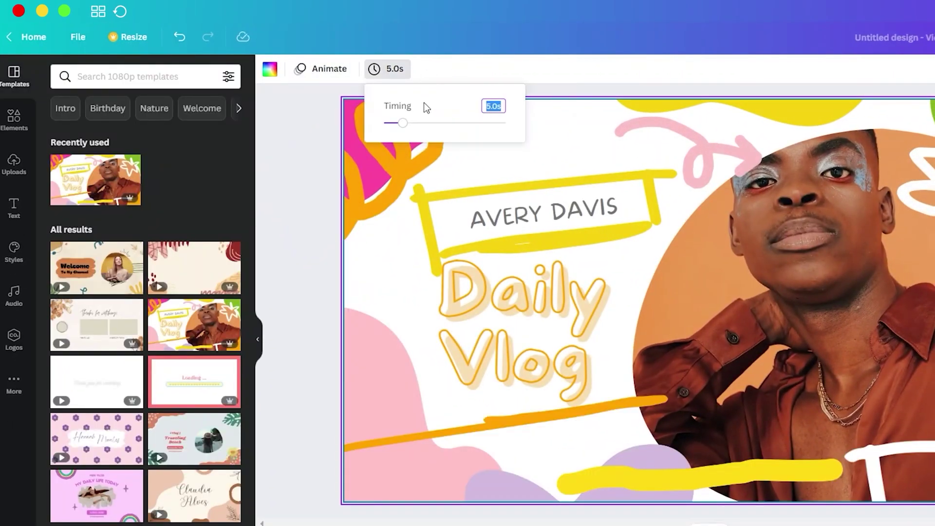
{"action": "left_click", "coordinate": [294, 142]}
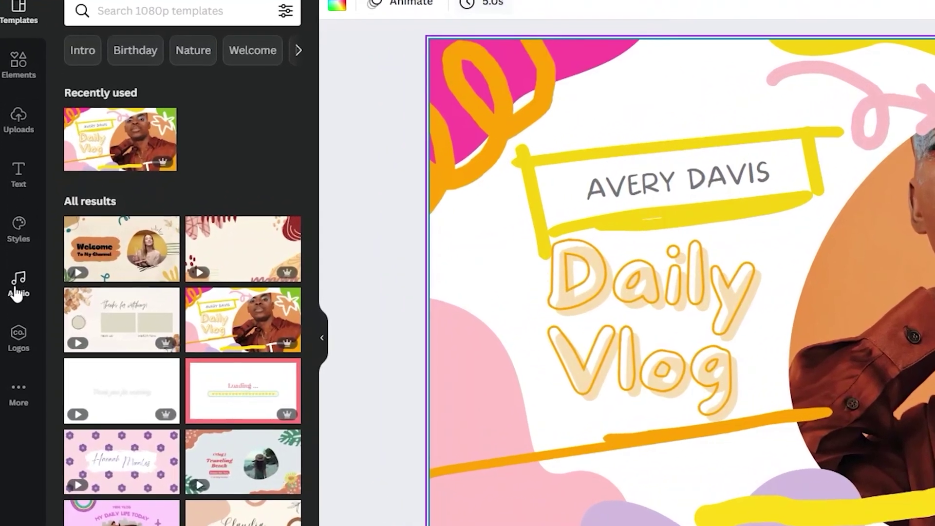
{"action": "left_click", "coordinate": [13, 294]}
{"action": "left_click_drag", "start_coordinate": [152, 144], "coordinate": [249, 278]}
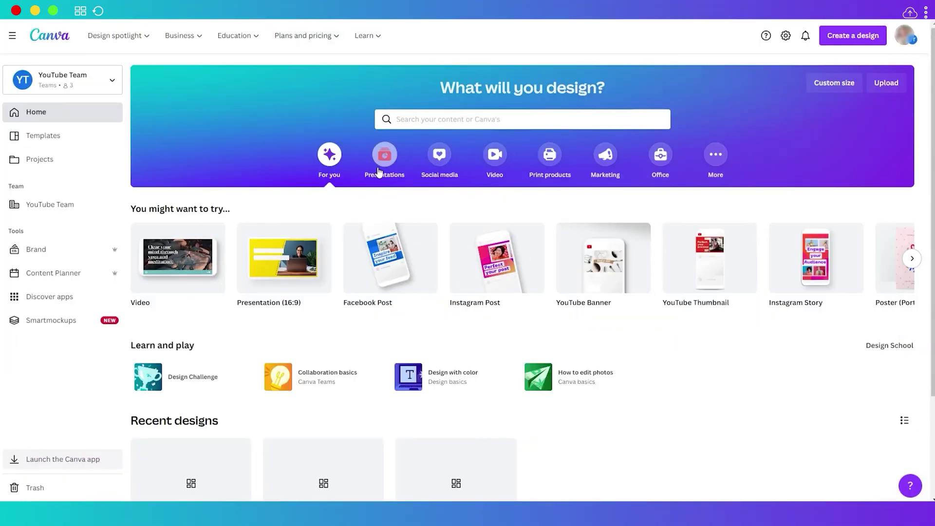
Search 'Instagram', open the Instagram Post template results and scroll through them
{"action": "left_click", "coordinate": [620, 121]}
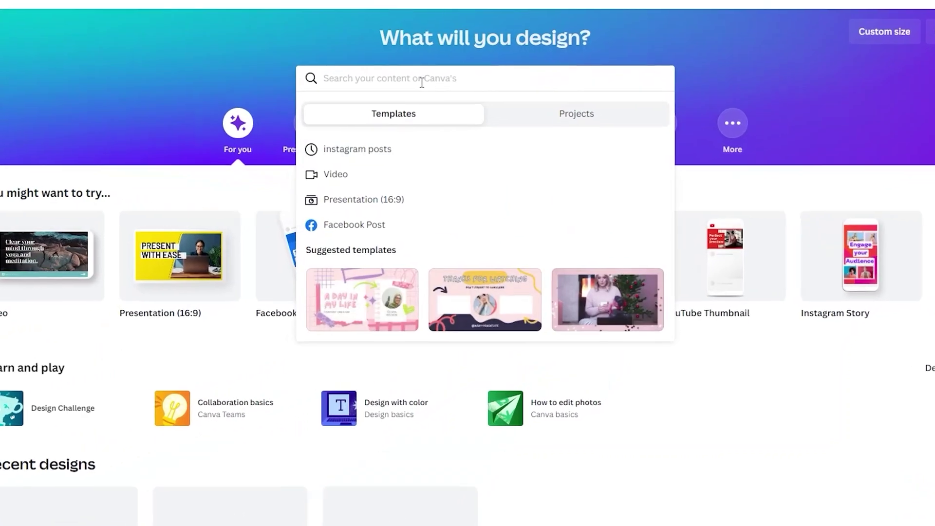
{"action": "type", "text": "Instagram"}
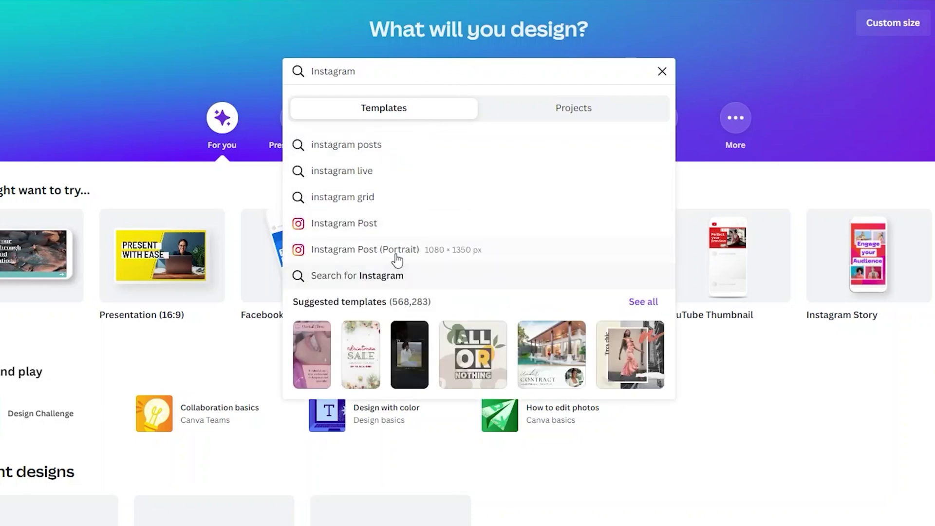
{"action": "left_click", "coordinate": [361, 226]}
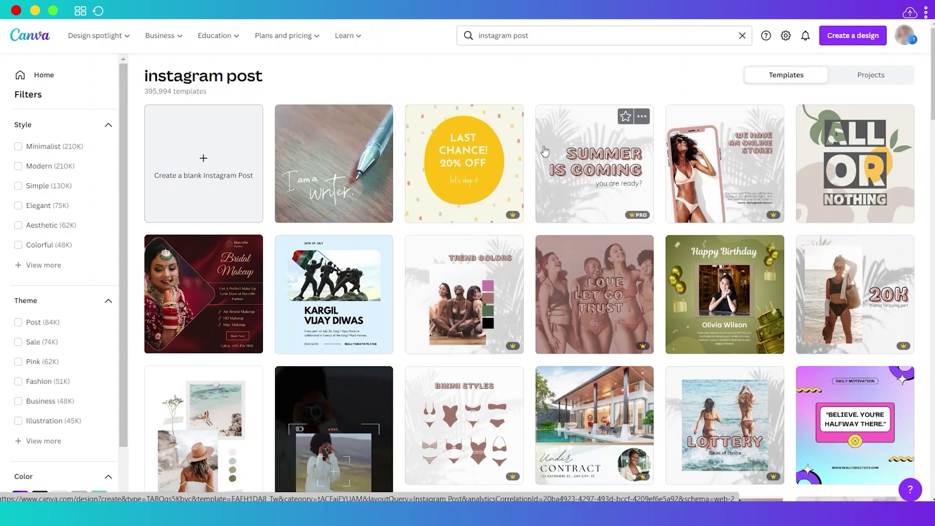
{"action": "scroll", "coordinate": [513, 222], "scroll_direction": "down", "scroll_amount": 3}
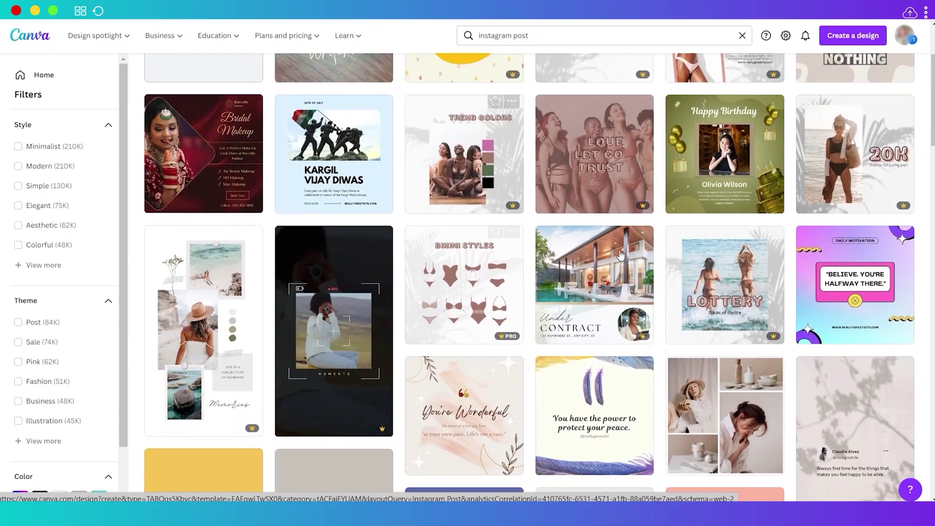
{"action": "scroll", "coordinate": [688, 285], "scroll_direction": "down", "scroll_amount": 4}
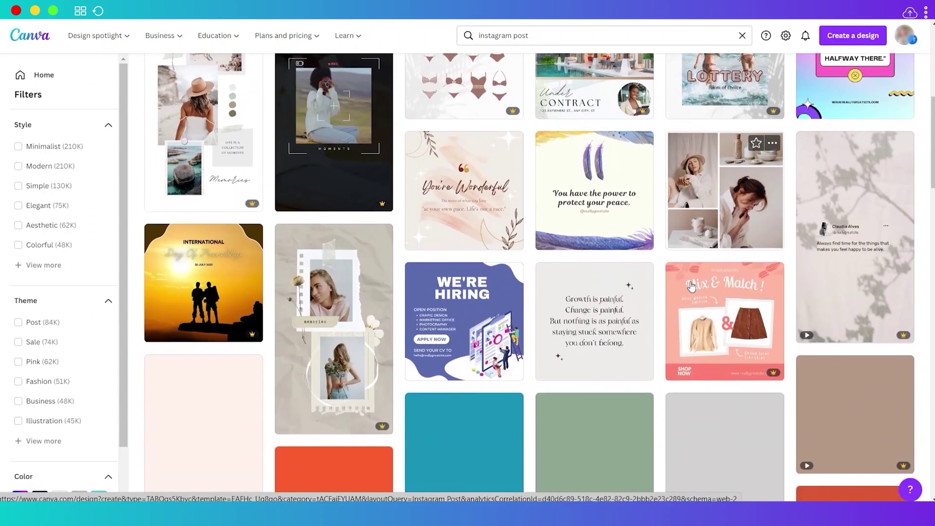
{"action": "scroll", "coordinate": [730, 292], "scroll_direction": "up", "scroll_amount": 7}
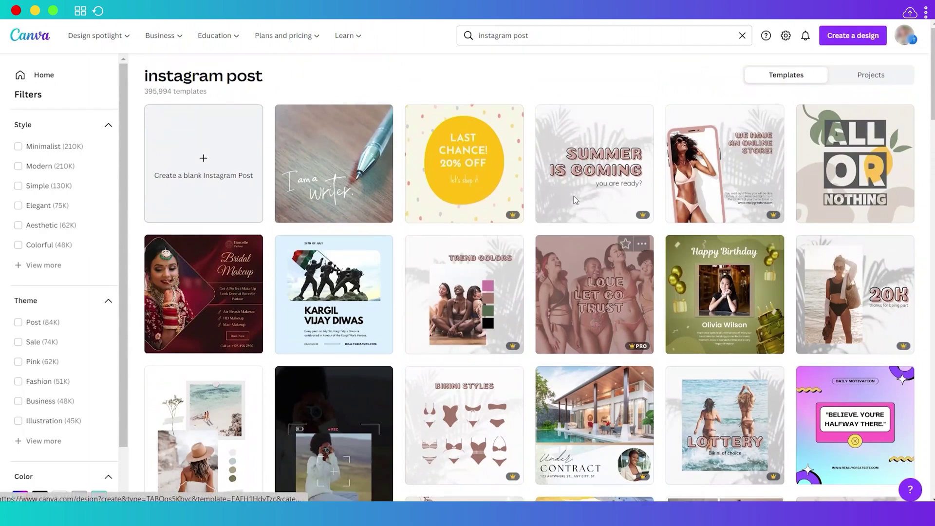
Replace the search with 'Youtube thum' and open the YouTube Thumbnails template results
{"action": "left_click", "coordinate": [549, 35]}
{"action": "type", "text": "Youtube thum"}
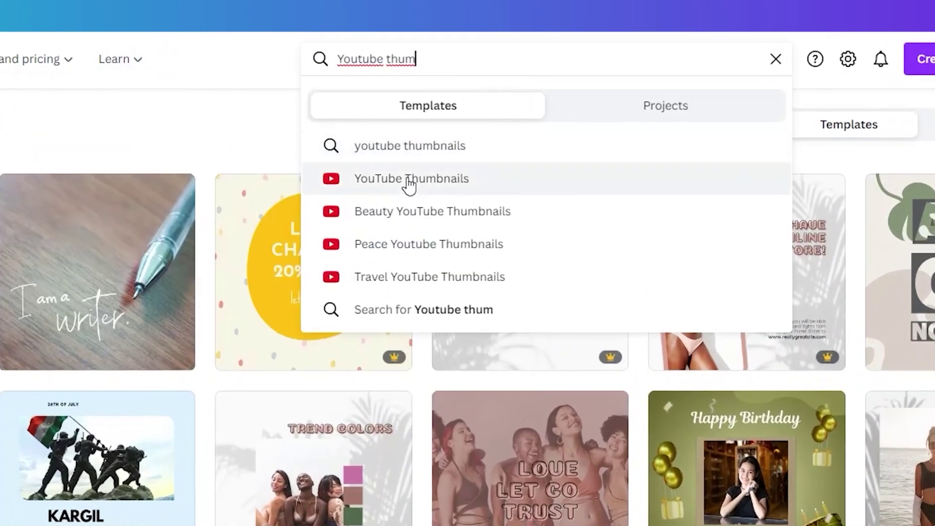
{"action": "left_click", "coordinate": [408, 182]}
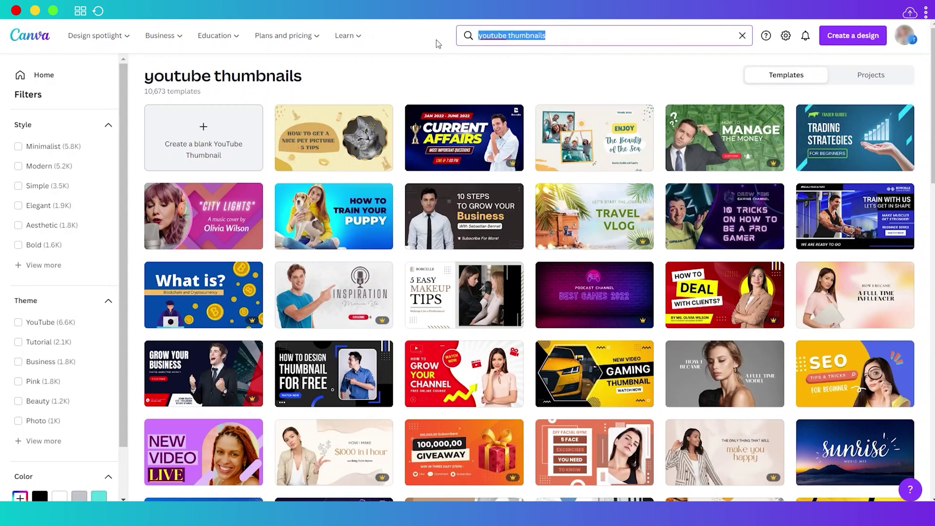
Clear the search and open the pinterest pins template results
{"action": "key", "text": "BackSpace"}
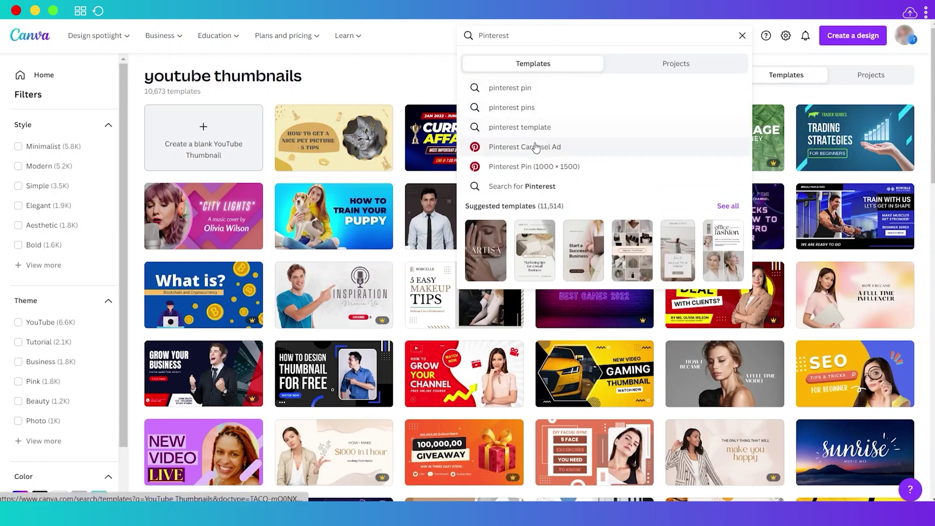
{"action": "left_click", "coordinate": [511, 108]}
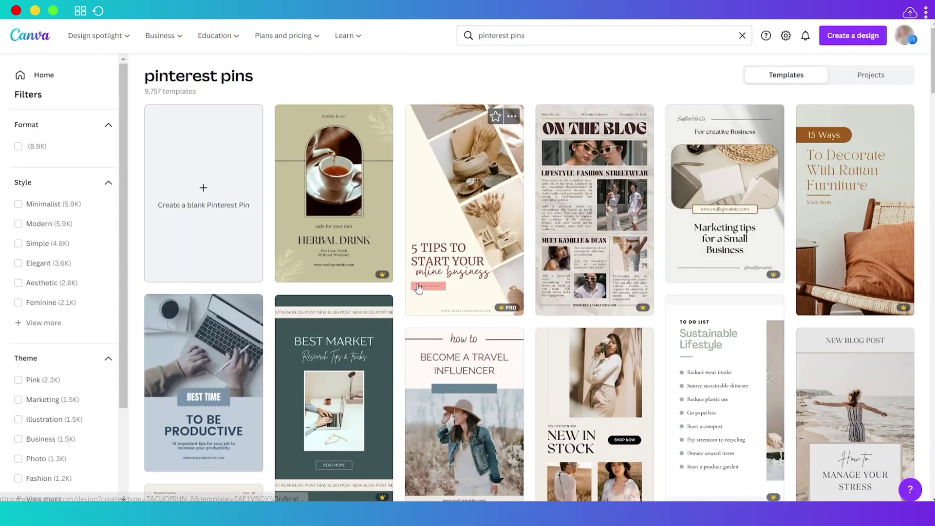
{"action": "scroll", "coordinate": [585, 293], "scroll_direction": "down", "scroll_amount": 3}
{"action": "scroll", "coordinate": [672, 295], "scroll_direction": "up", "scroll_amount": 3}
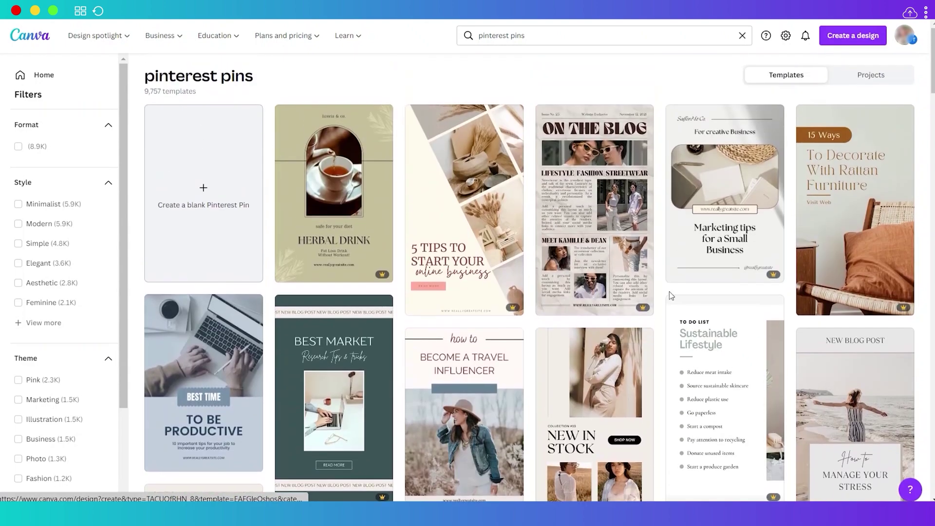